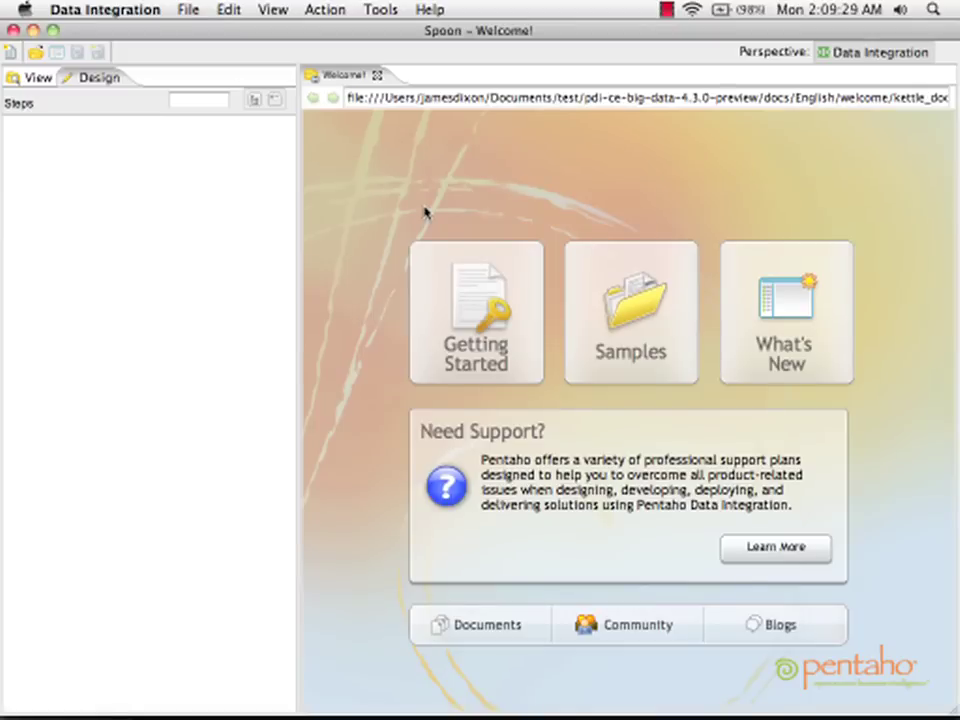
Create a new blank transformation, Transformation 1, and expand the Big Data step category
{"action": "left_click", "coordinate": [10, 52]}
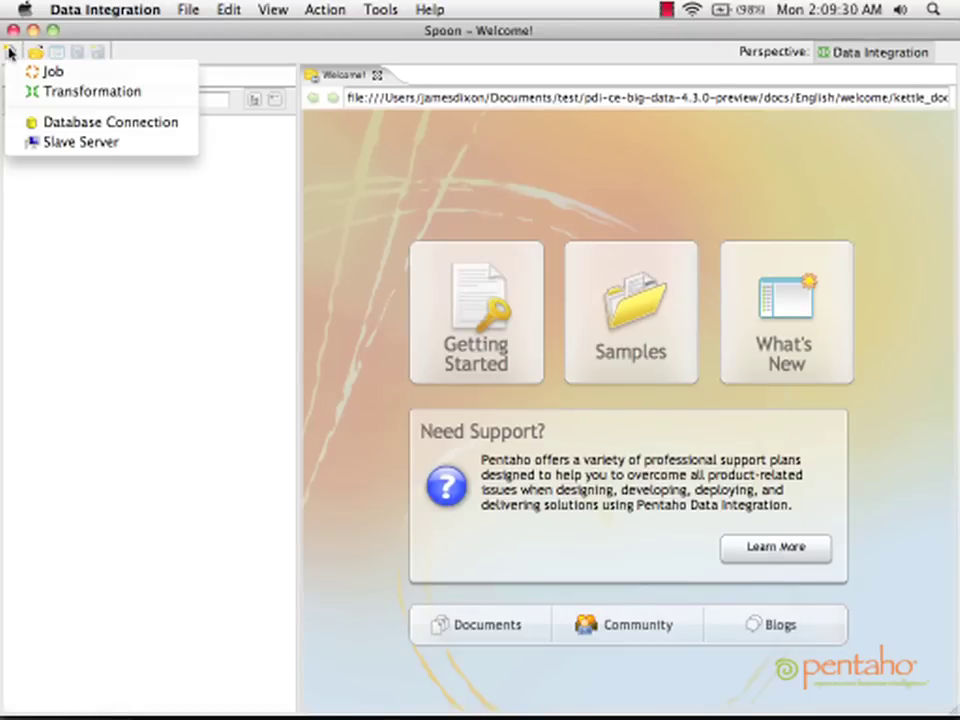
{"action": "left_click", "coordinate": [49, 92]}
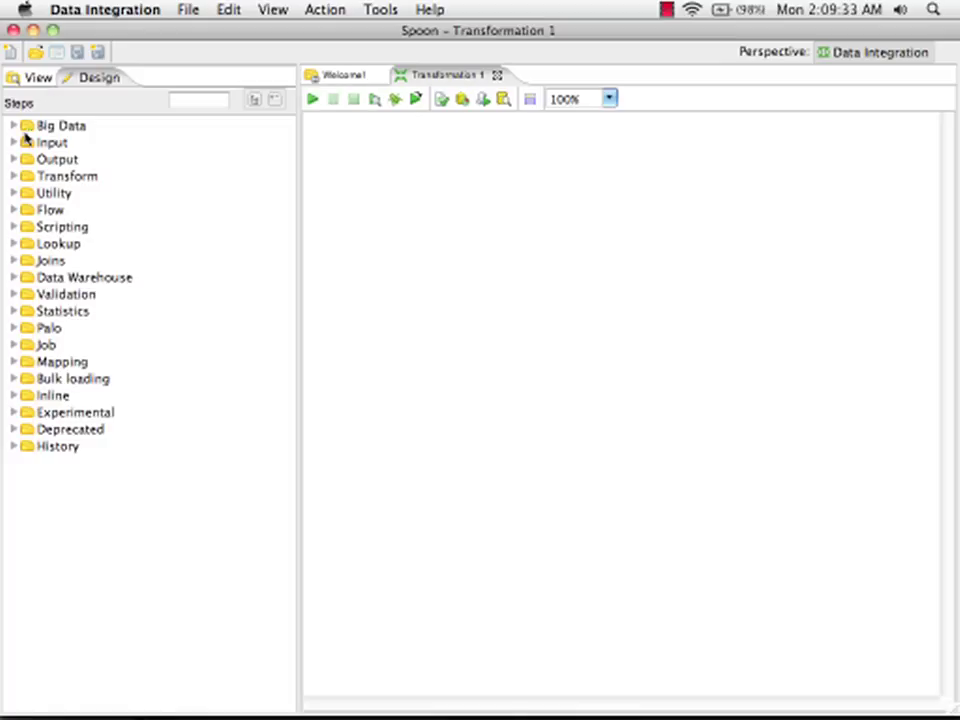
{"action": "left_click", "coordinate": [14, 126]}
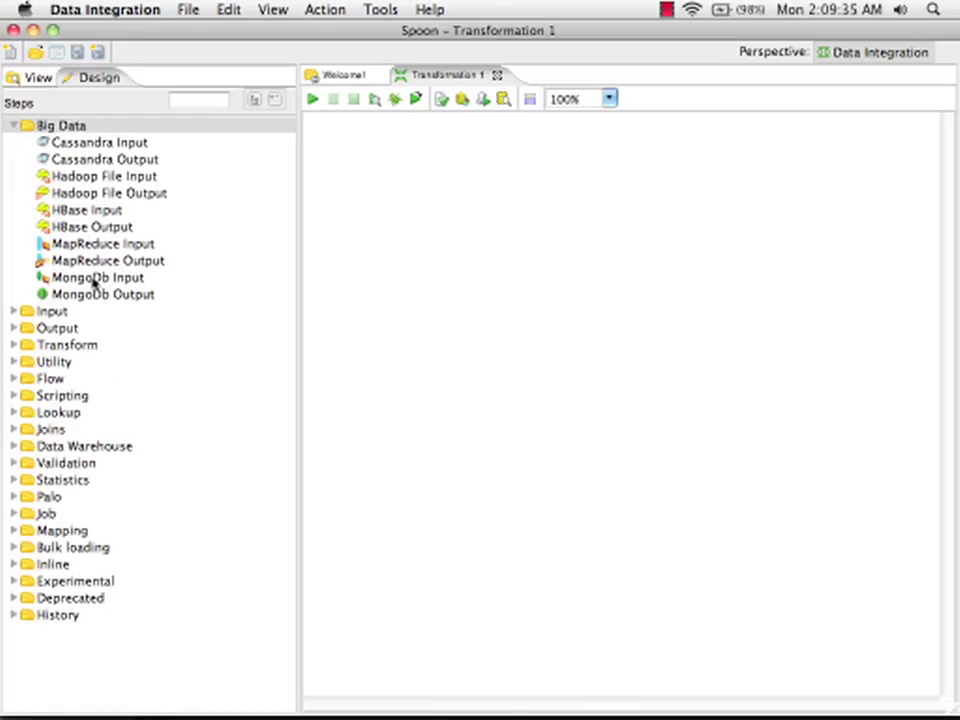
Add a MongoDb Input step reading Demo's PageSuccessions collection with the pasted JSON query
{"action": "left_click_drag", "start_coordinate": [94, 277], "coordinate": [408, 176]}
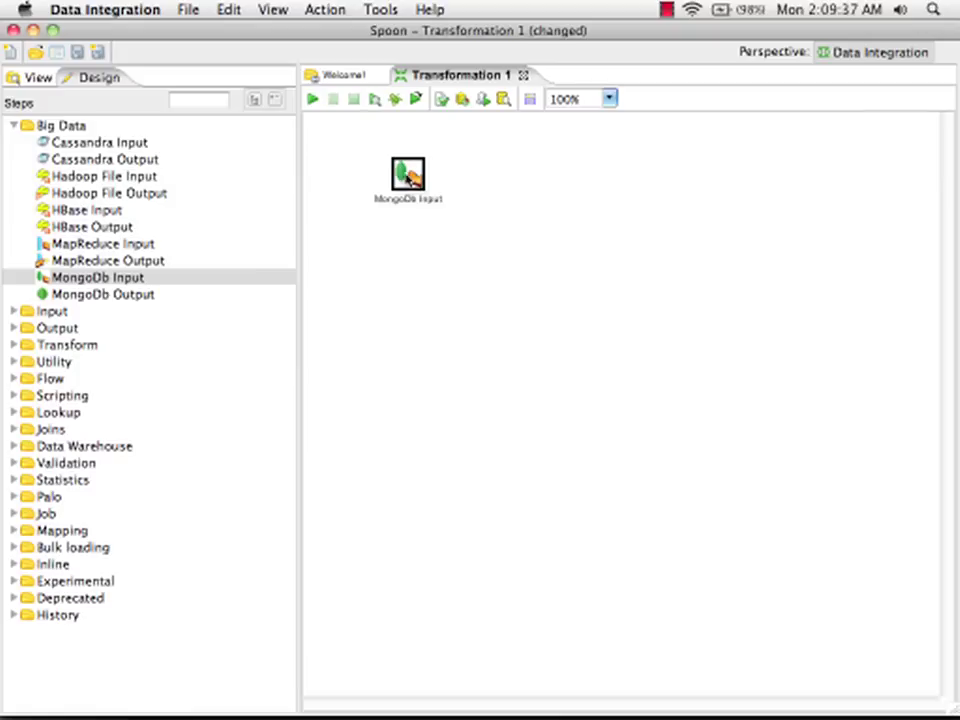
{"action": "double_click", "coordinate": [408, 175]}
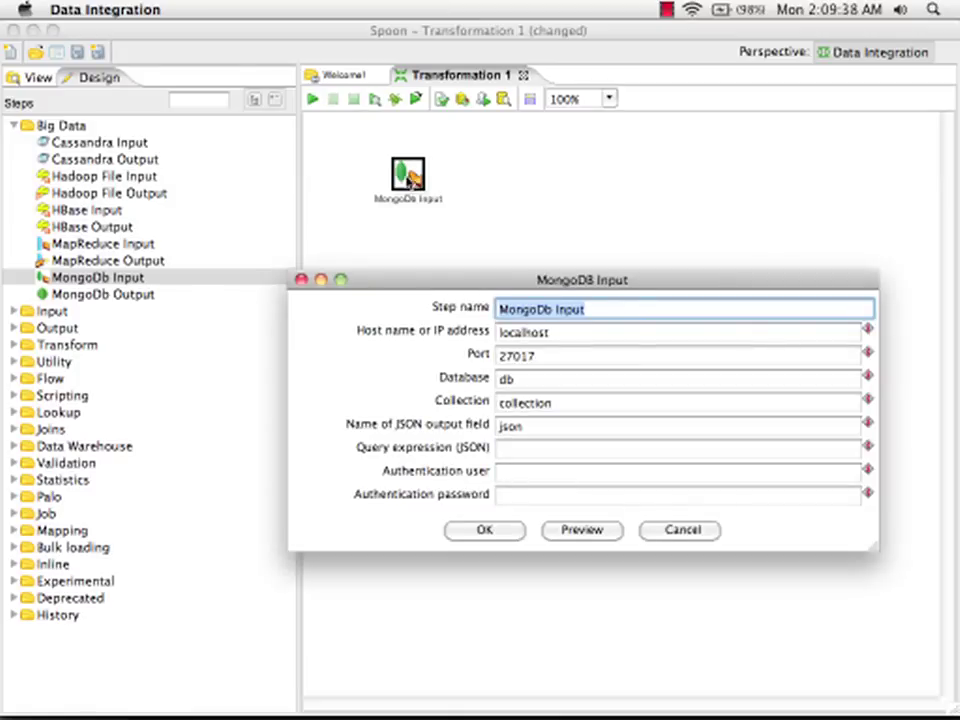
{"action": "double_click", "coordinate": [516, 379]}
{"action": "type", "text": "Demo"}
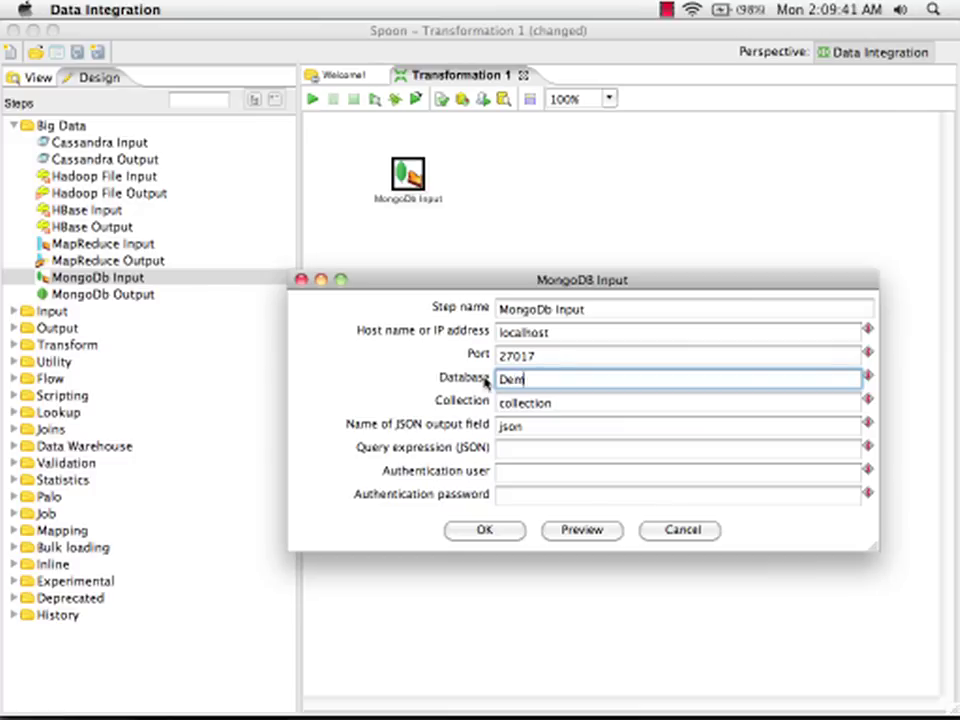
{"action": "key", "text": "Tab"}
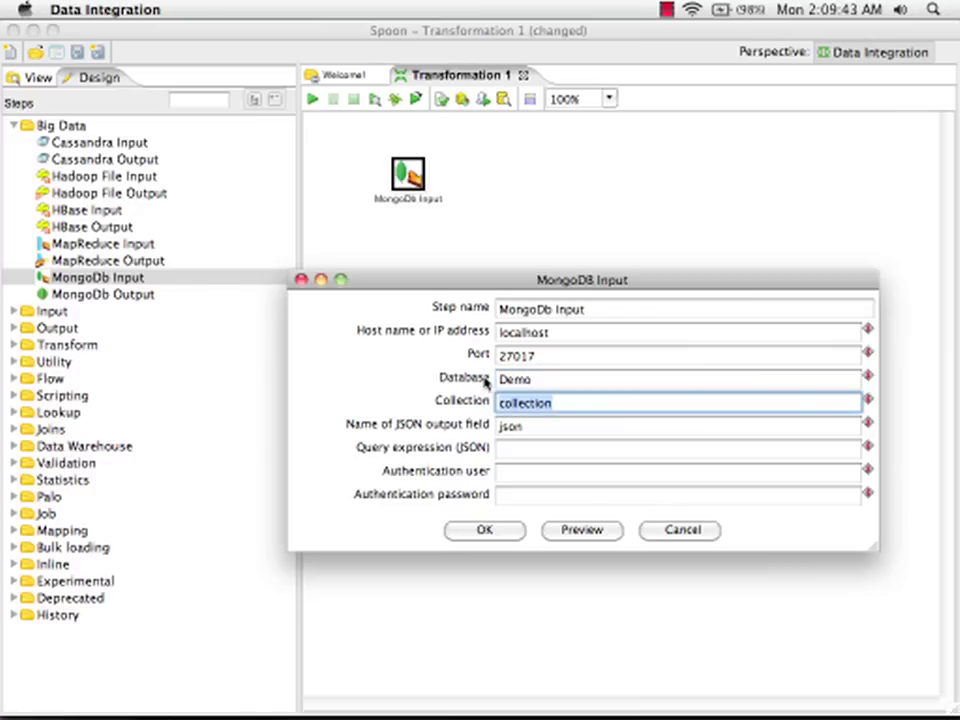
{"action": "type", "text": "PageSu"}
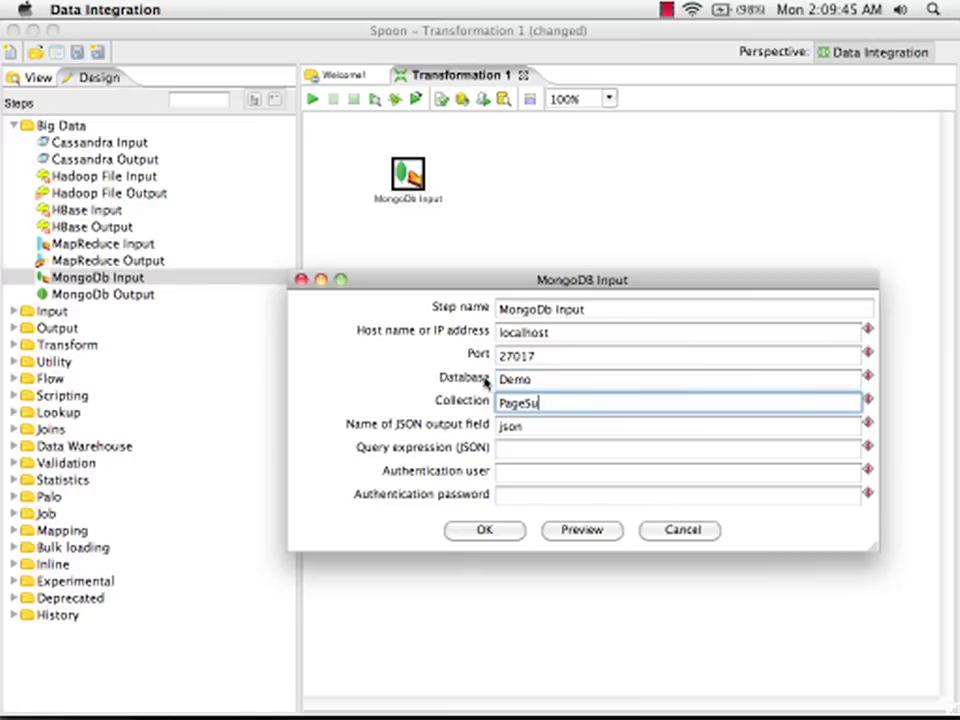
{"action": "type", "text": "ccessions"}
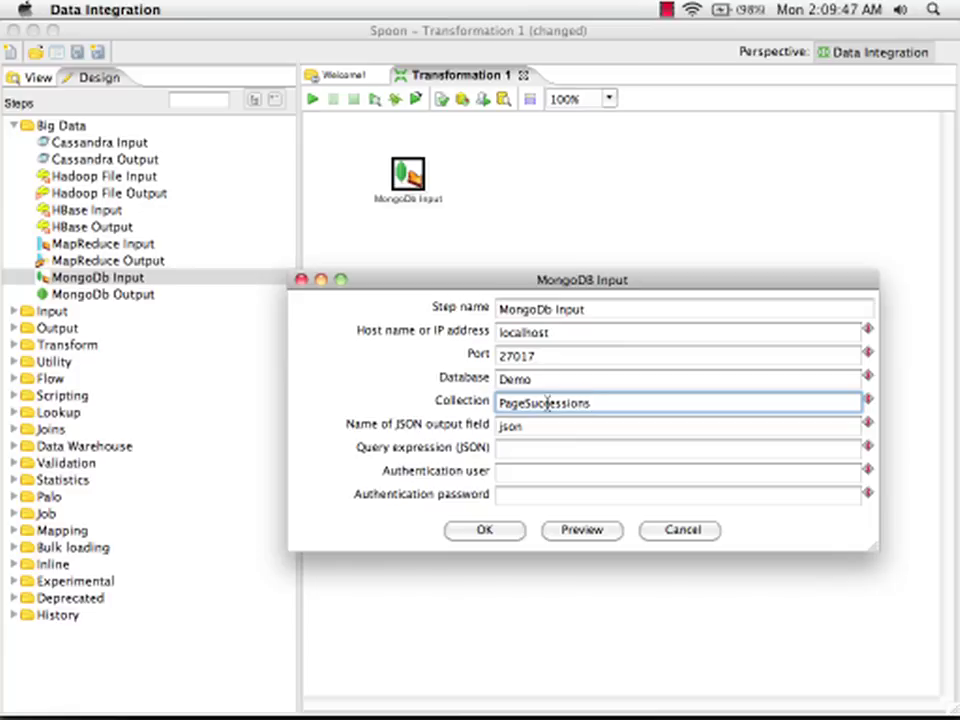
{"action": "left_click", "coordinate": [531, 450]}
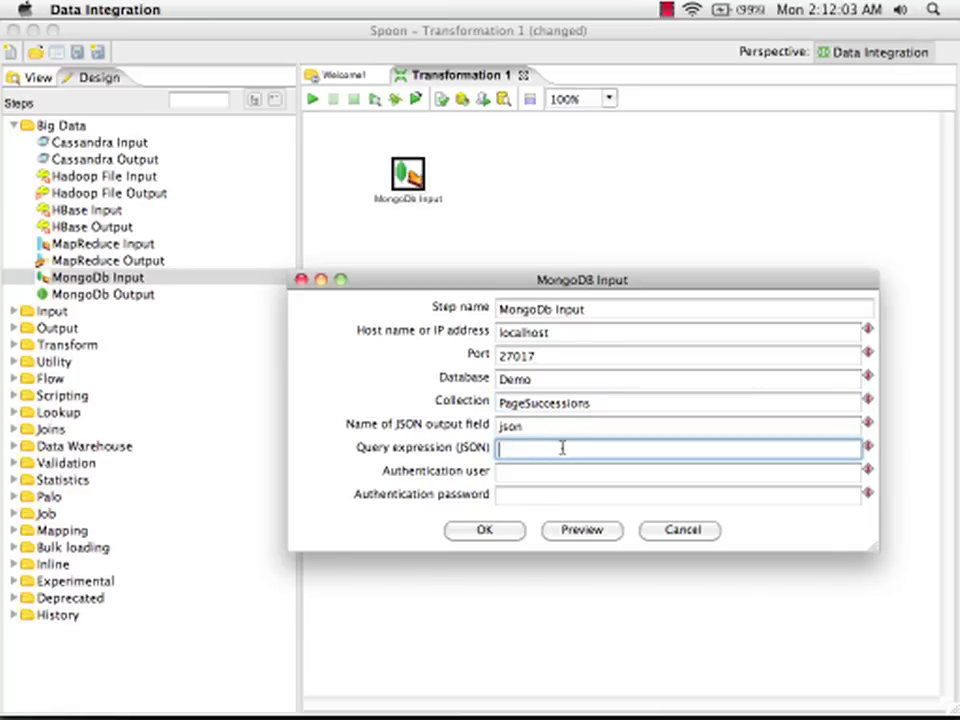
{"action": "type", "text": "{ \"$query\" : { \"url\" : \"--firstpage--\" }, \"$orderby\" : { \"Count\" : -1 } }"}
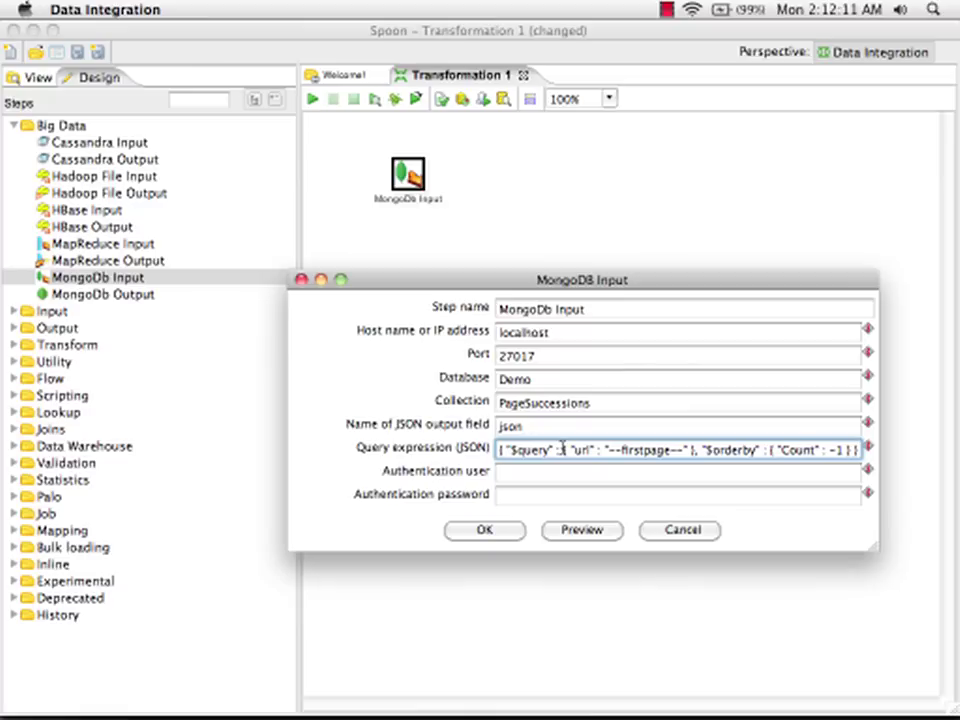
Preview the 123 rows the MongoDb query returns, then confirm the step settings
{"action": "left_click", "coordinate": [561, 530]}
{"action": "key", "text": "Return"}
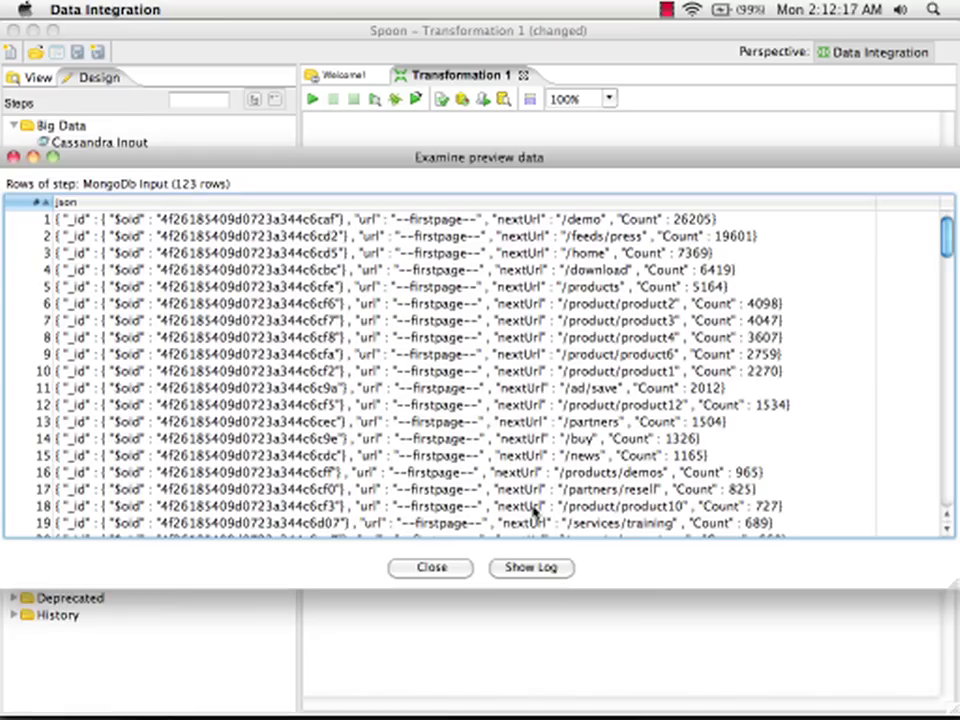
{"action": "left_click", "coordinate": [441, 568]}
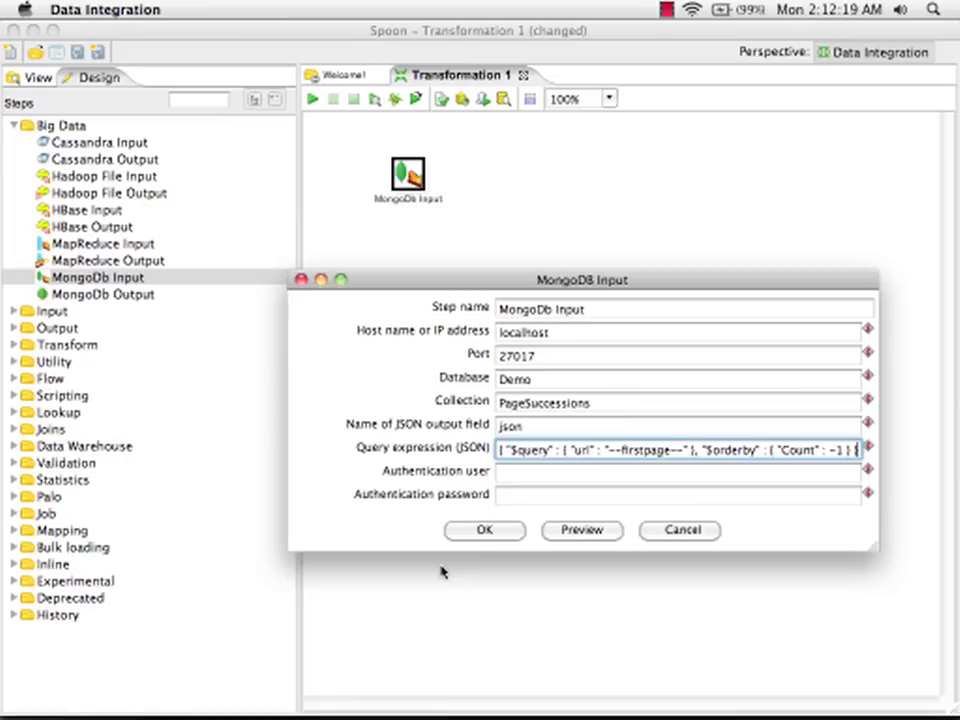
{"action": "left_click", "coordinate": [485, 533]}
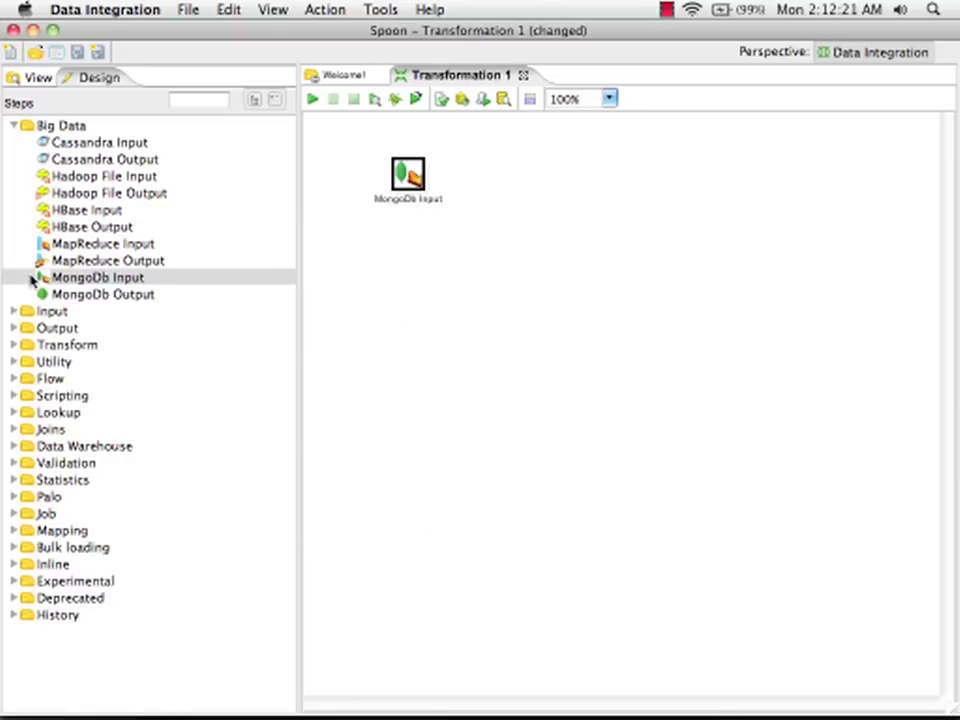
Place a Json Input step right of MongoDb Input and join them with a hop
{"action": "left_click", "coordinate": [13, 311]}
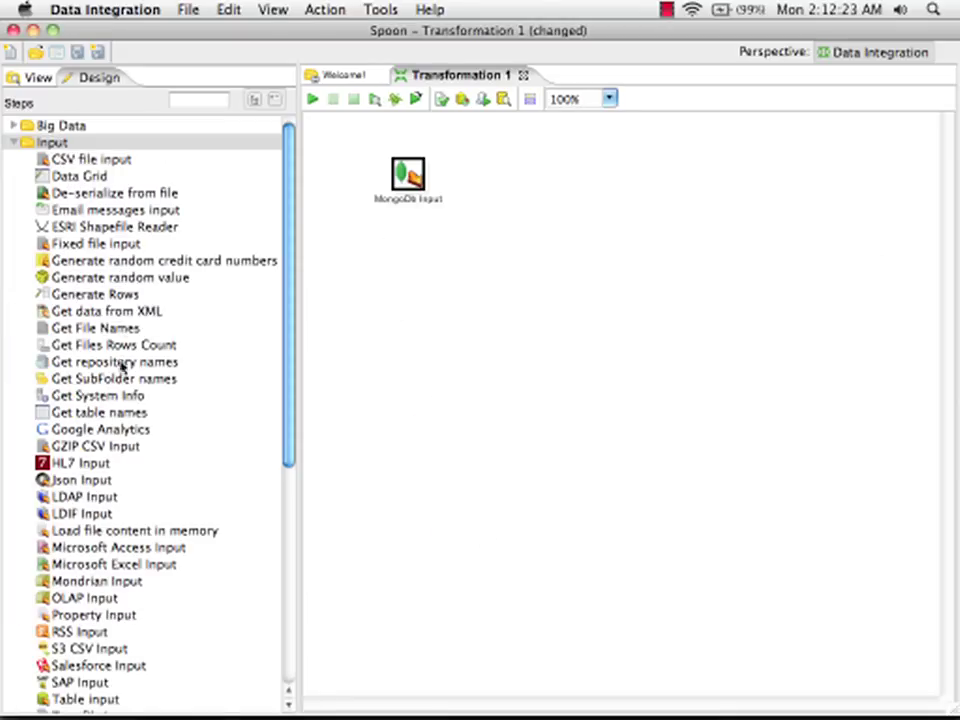
{"action": "left_click", "coordinate": [90, 481]}
{"action": "left_click_drag", "start_coordinate": [90, 481], "coordinate": [522, 166]}
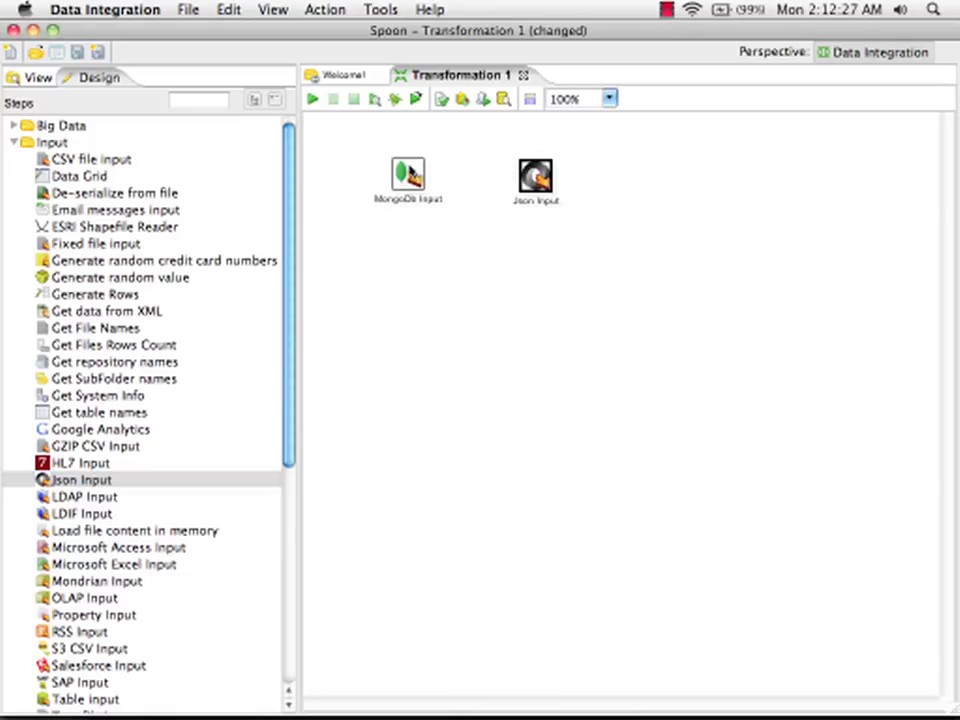
{"action": "mouse_move", "coordinate": [410, 176]}
{"action": "left_click_drag", "start_coordinate": [437, 225], "coordinate": [541, 178]}
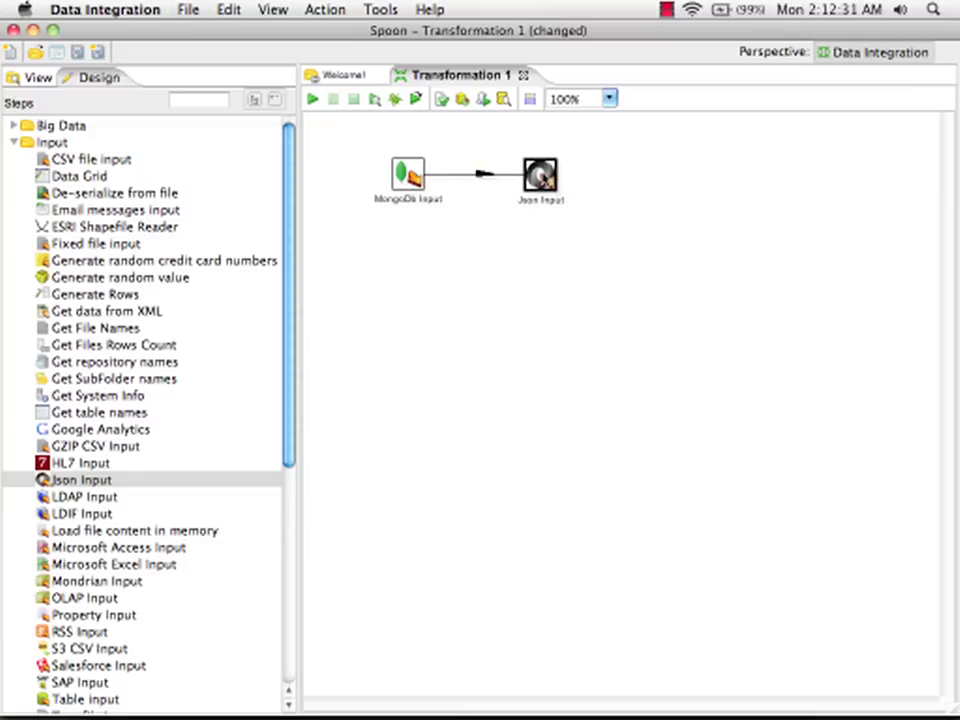
{"action": "mouse_move", "coordinate": [541, 180]}
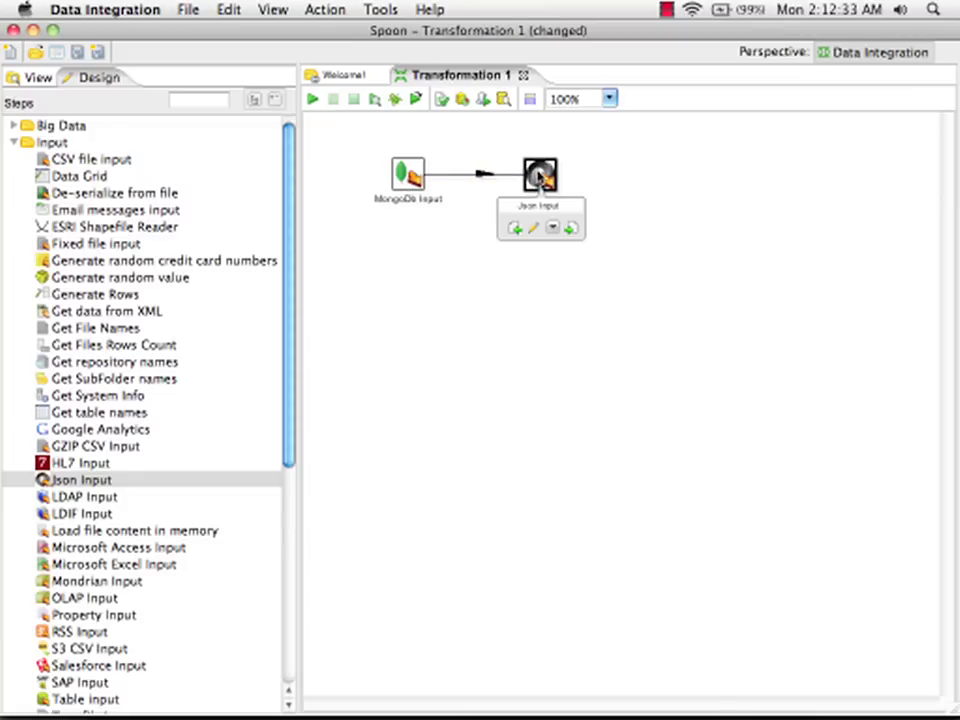
Make the Json Input step take its source from the json field
{"action": "double_click", "coordinate": [540, 176]}
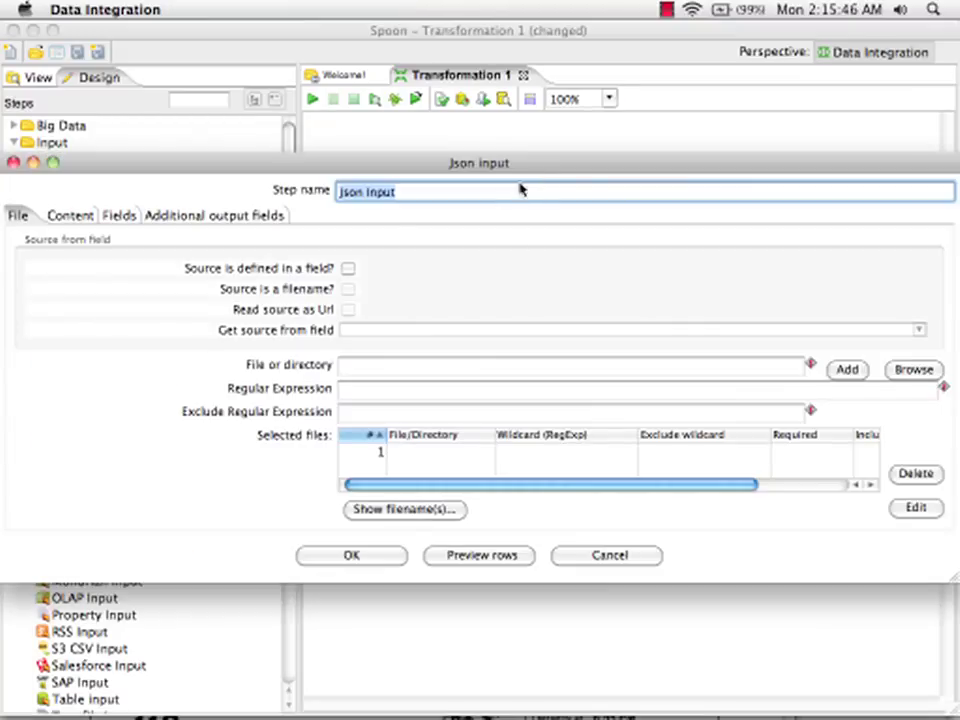
{"action": "left_click", "coordinate": [348, 269]}
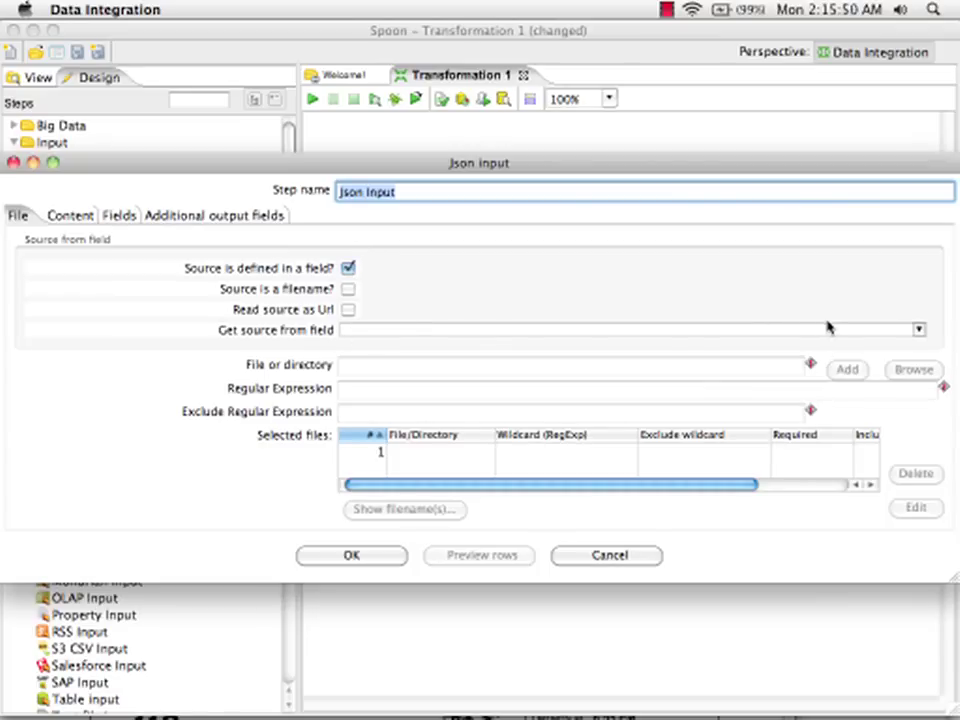
{"action": "left_click", "coordinate": [918, 330]}
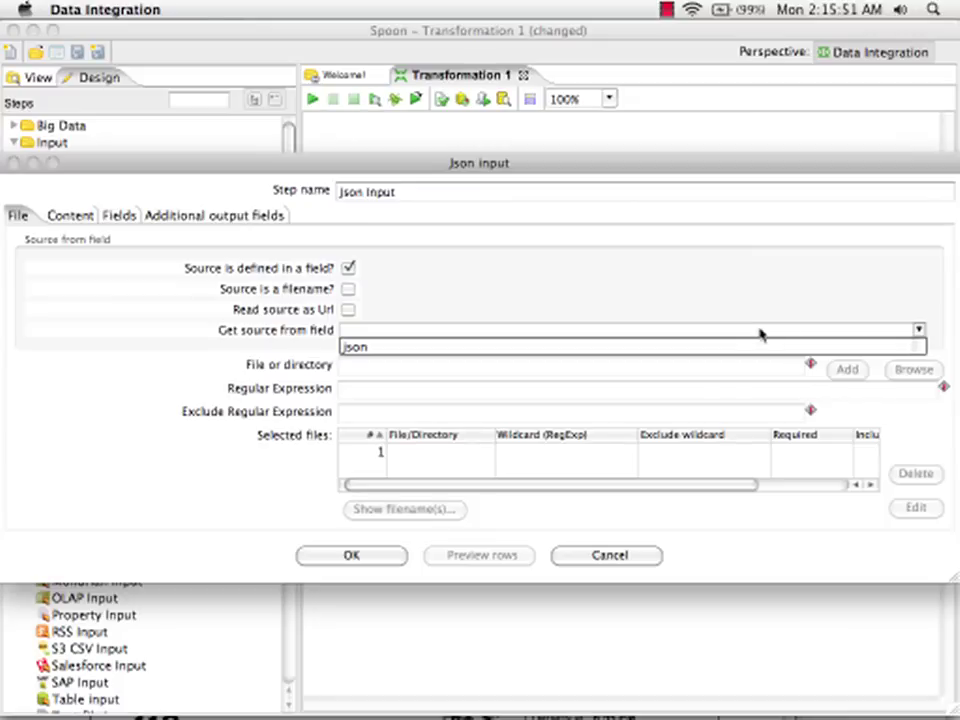
{"action": "left_click", "coordinate": [360, 348]}
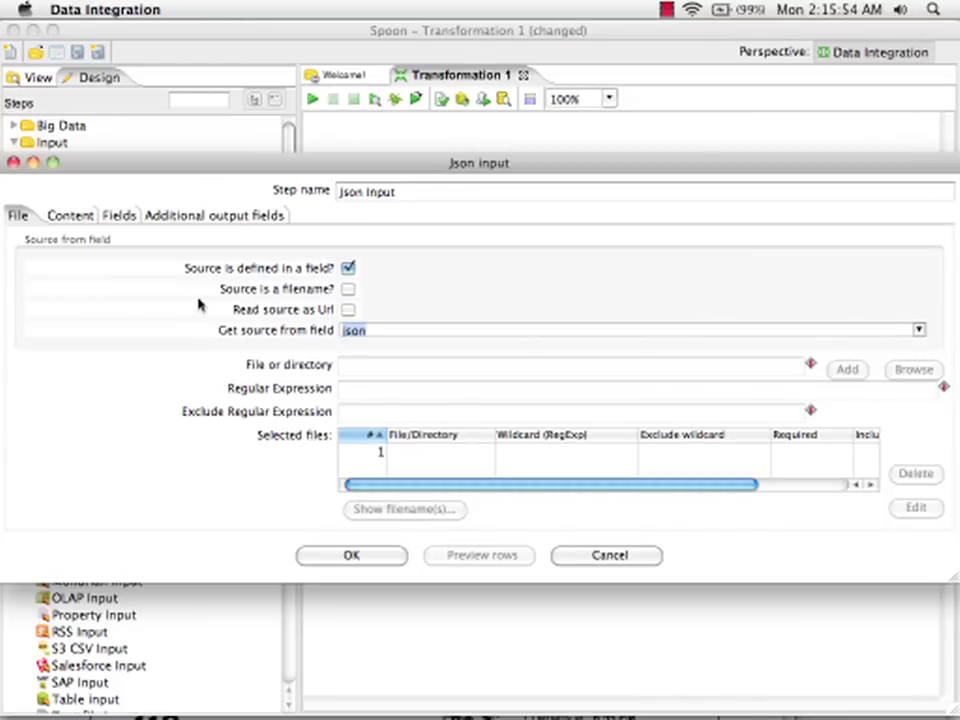
Define a Json Input field named url with path url and type String
{"action": "left_click", "coordinate": [118, 216]}
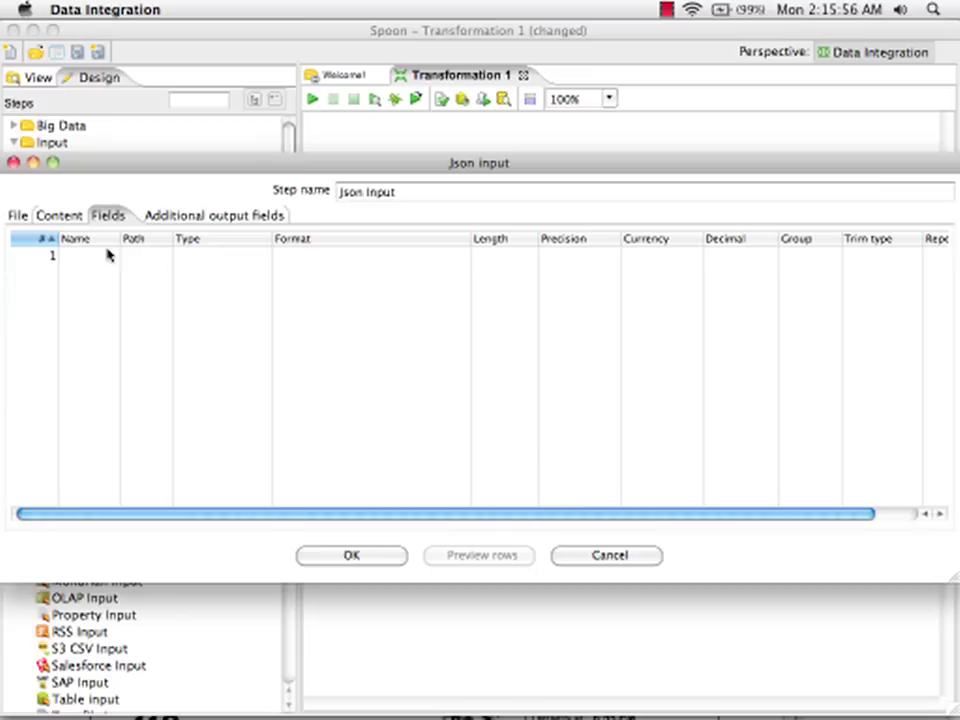
{"action": "left_click", "coordinate": [100, 256]}
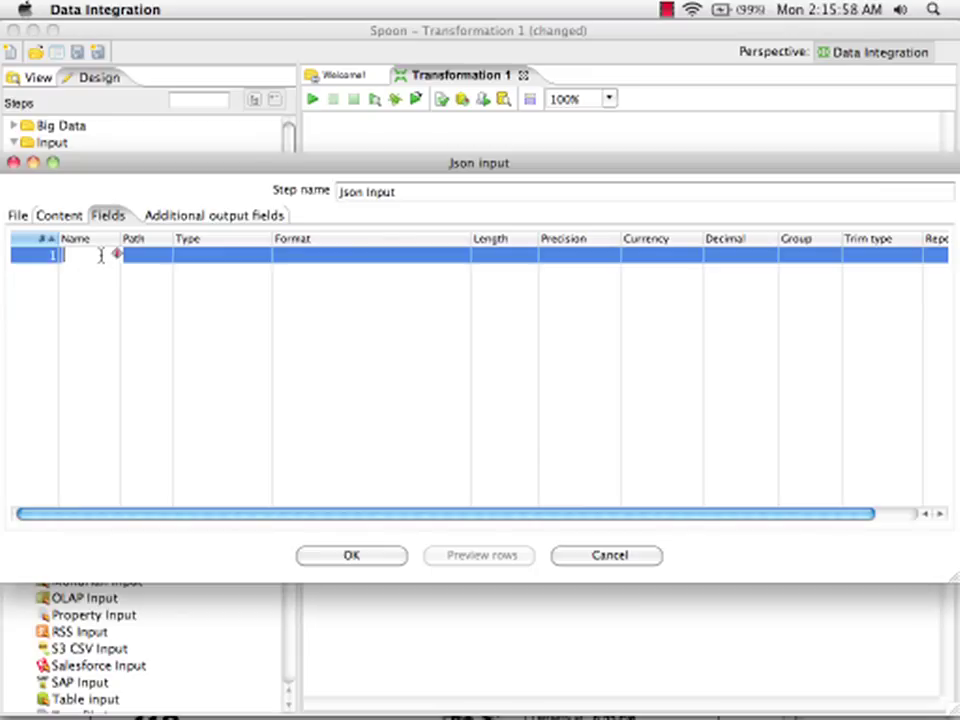
{"action": "type", "text": "url"}
{"action": "key", "text": "Tab"}
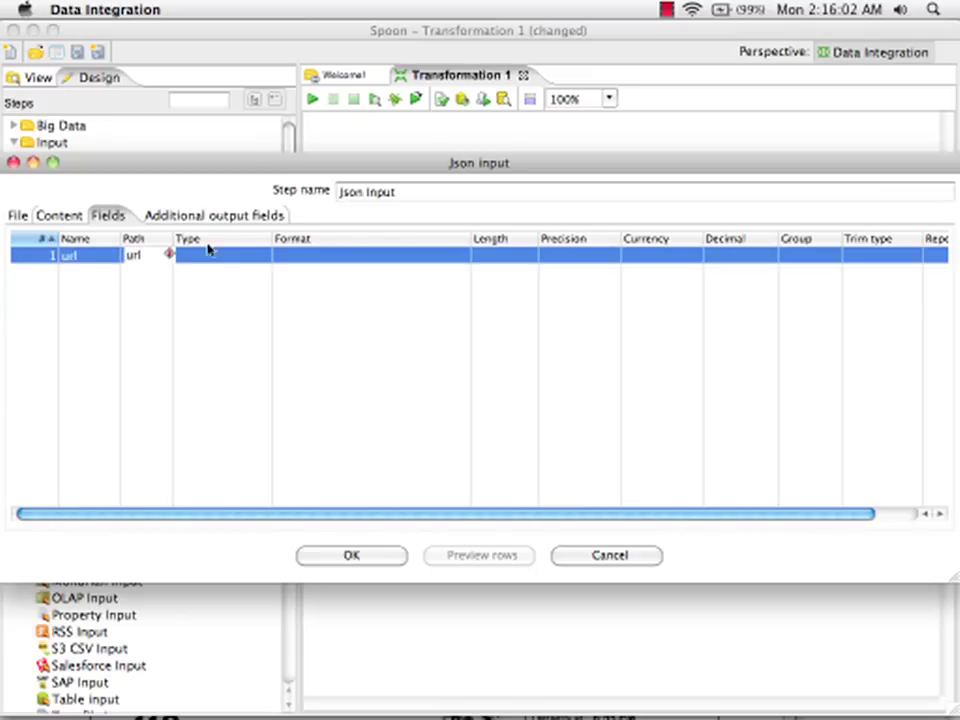
{"action": "left_click", "coordinate": [236, 257]}
{"action": "left_click", "coordinate": [267, 256]}
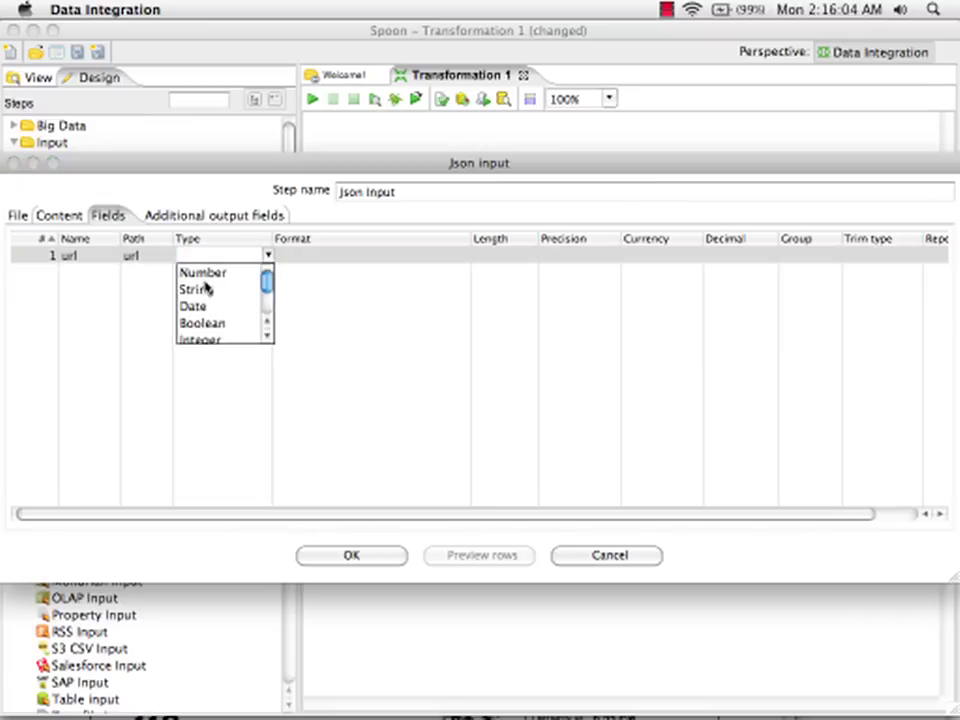
{"action": "left_click", "coordinate": [200, 289]}
Add a second field nextUrl with path nextUrl and type String
{"action": "left_click", "coordinate": [114, 274]}
{"action": "type", "text": "ne"}
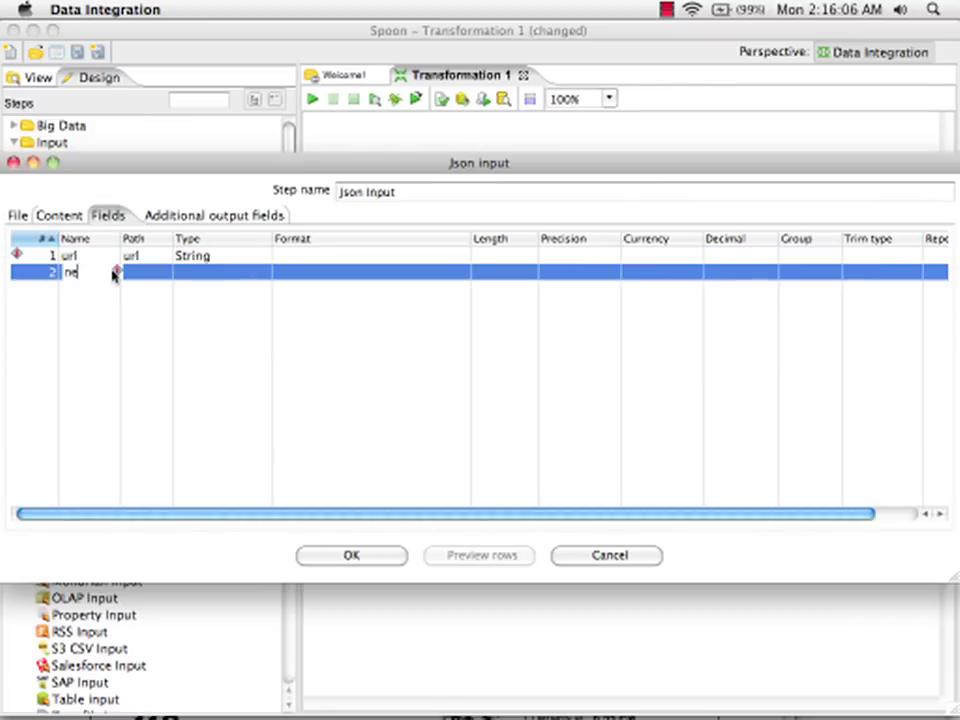
{"action": "type", "text": "xtUrl"}
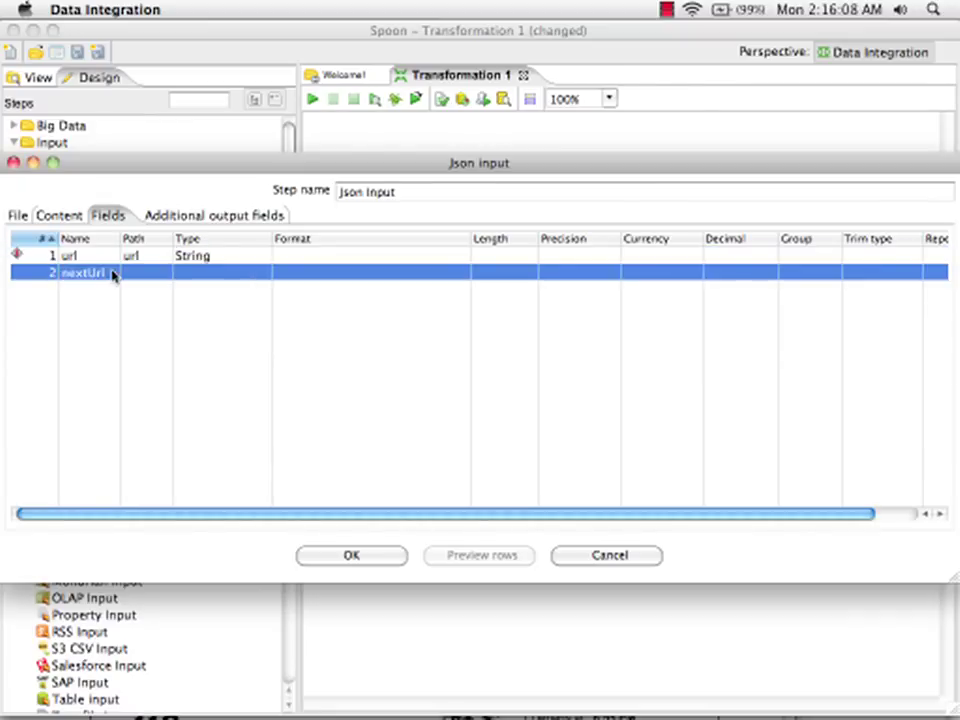
{"action": "key", "text": "Tab"}
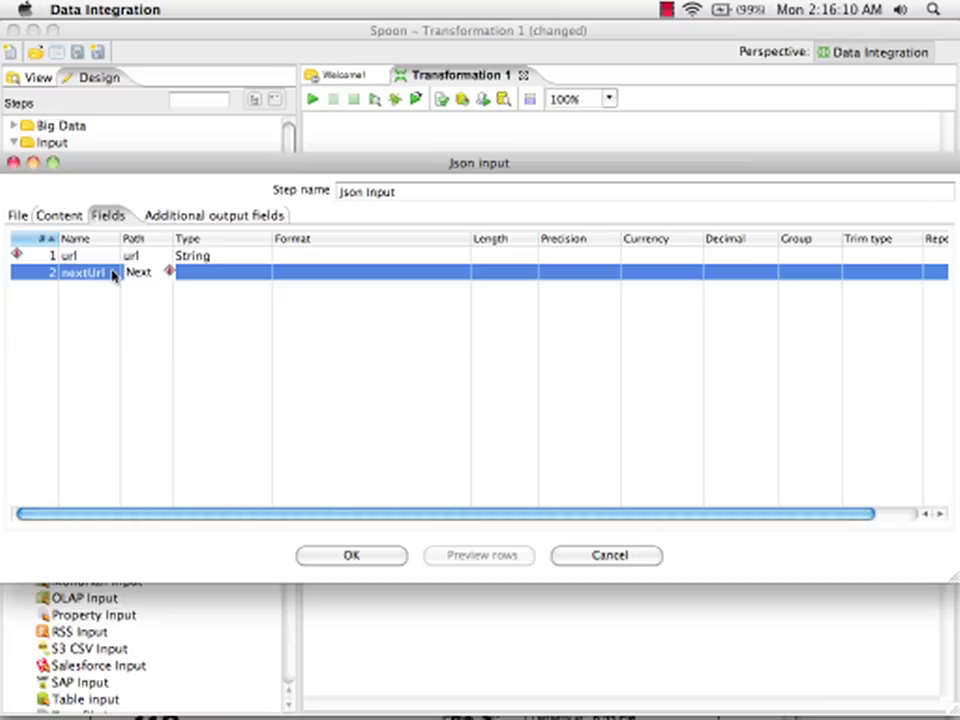
{"action": "type", "text": "NextUrl"}
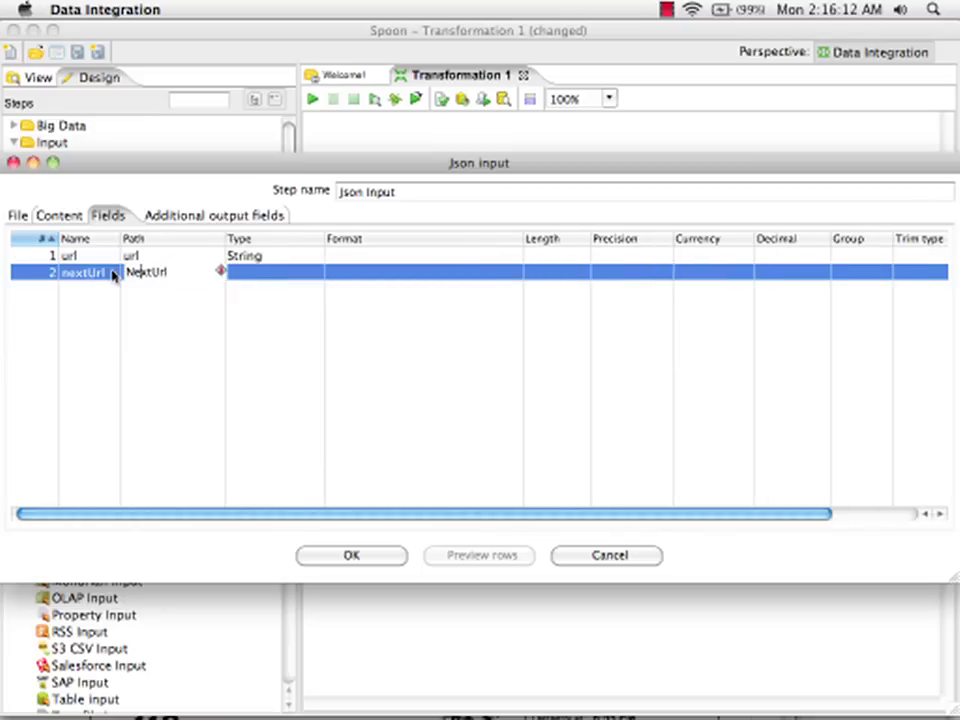
{"action": "key", "text": "Delete"}
{"action": "type", "text": "n"}
{"action": "key", "text": "Tab"}
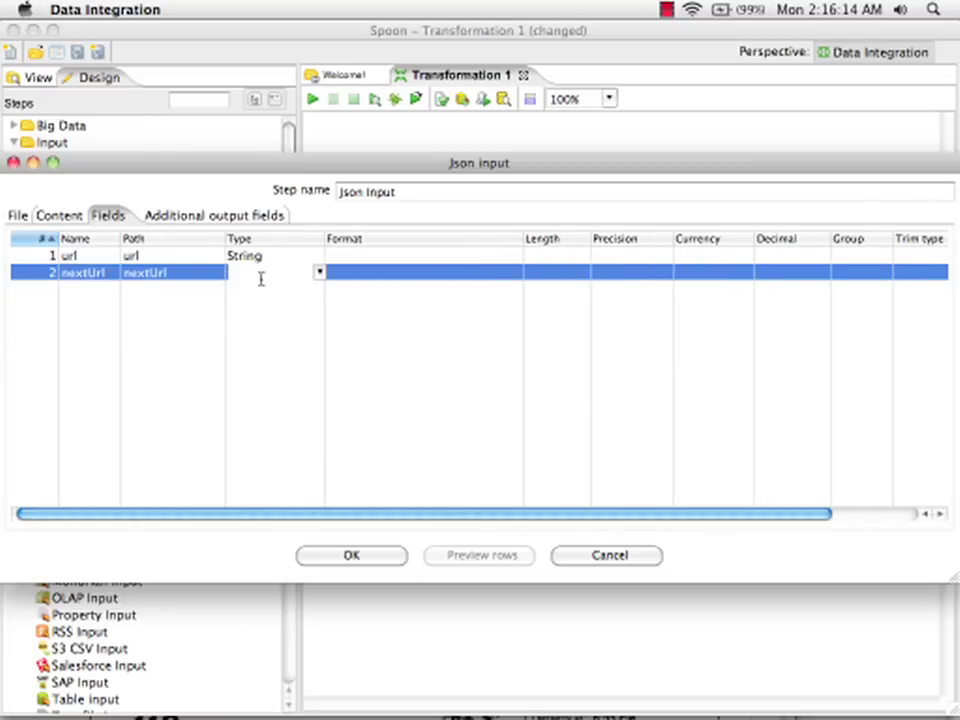
{"action": "left_click", "coordinate": [322, 273]}
{"action": "left_click", "coordinate": [259, 304]}
Add a third field Count with path Count and type Number, and confirm the step
{"action": "left_click", "coordinate": [93, 288]}
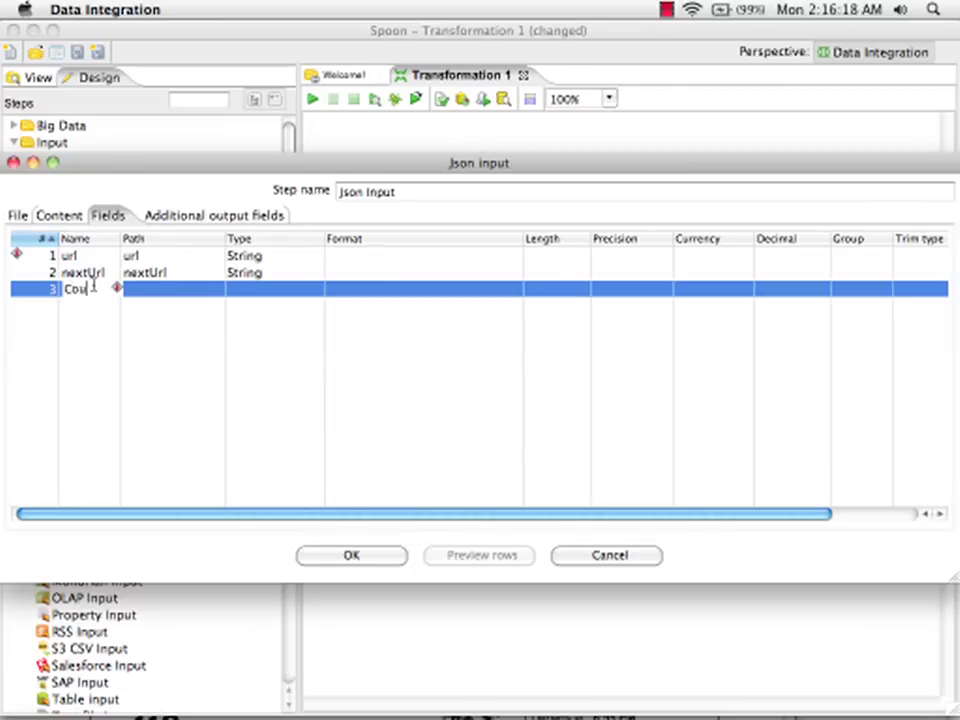
{"action": "left_click", "coordinate": [143, 287]}
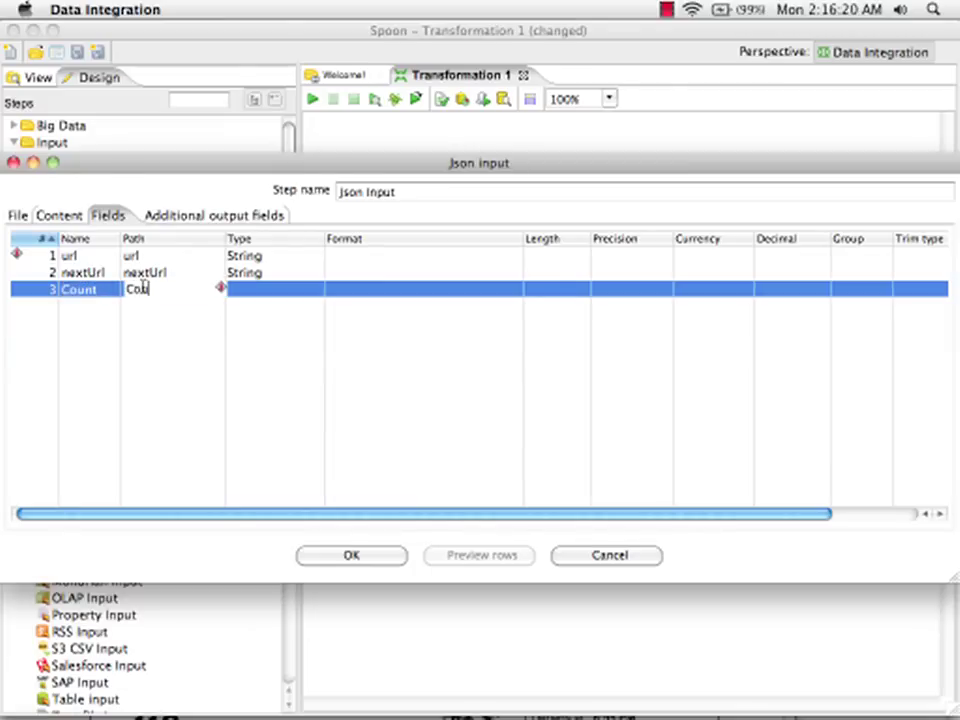
{"action": "left_click", "coordinate": [311, 286]}
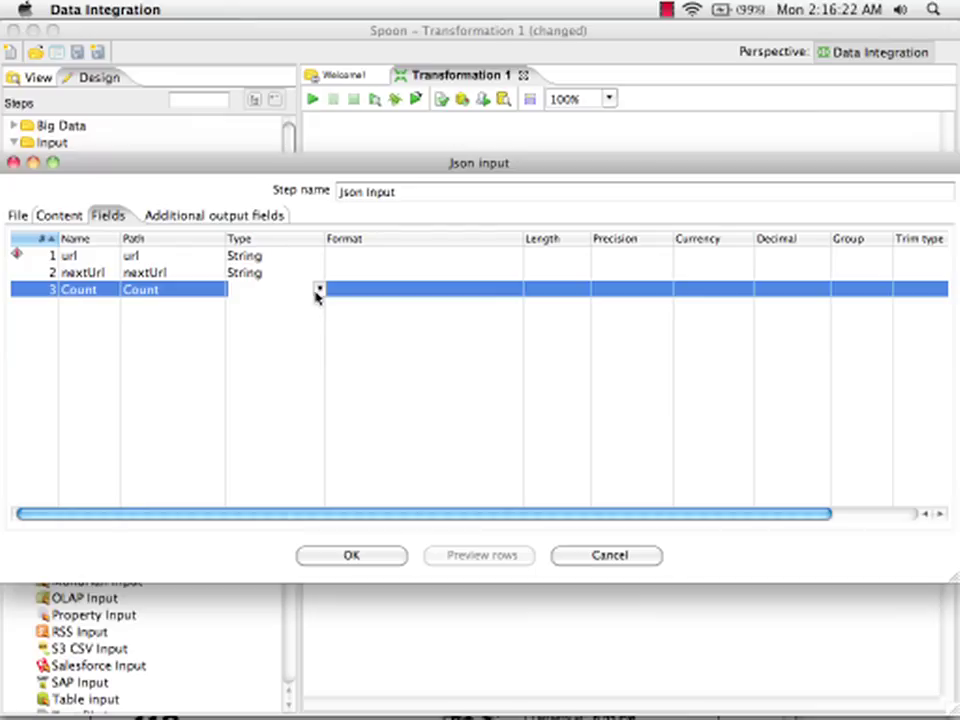
{"action": "left_click", "coordinate": [319, 289]}
{"action": "left_click", "coordinate": [276, 310]}
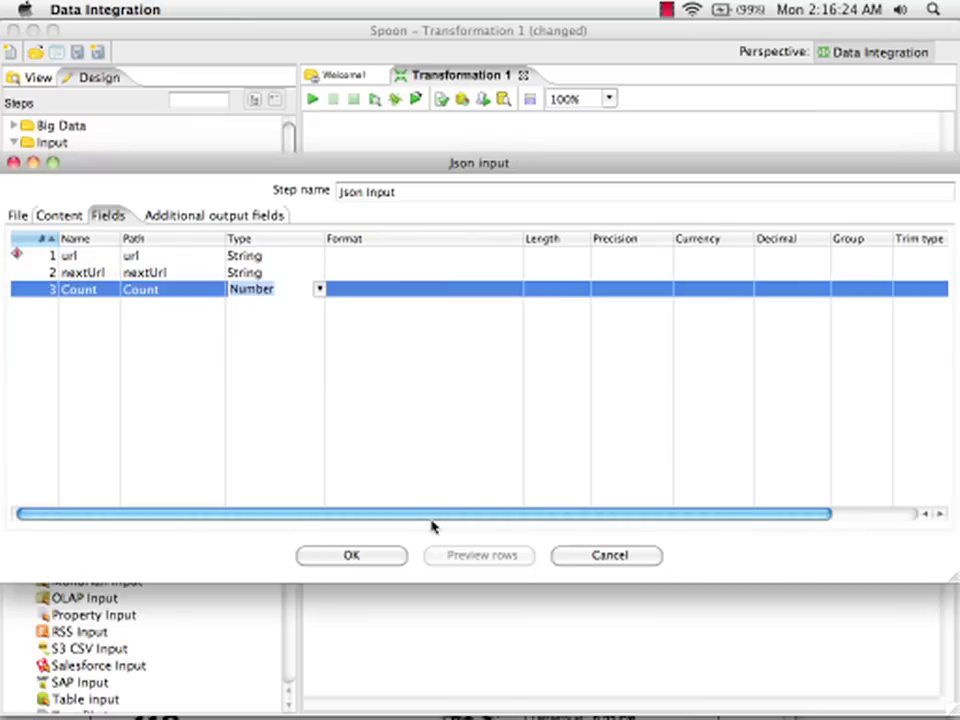
{"action": "left_click", "coordinate": [380, 554]}
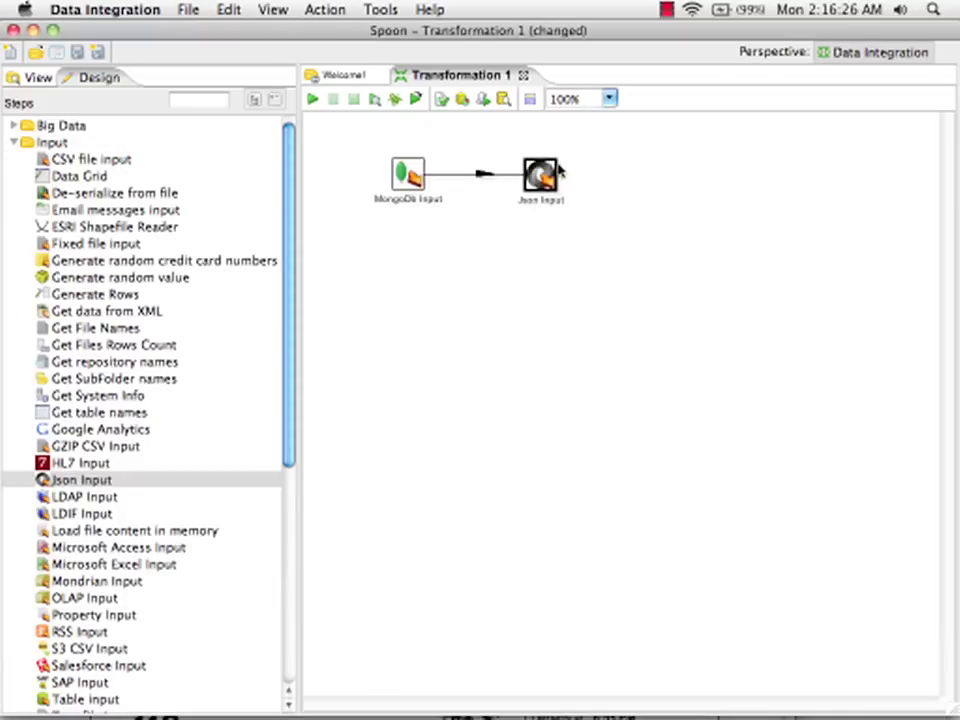
Run a Quick Launch preview of the transformation and review the 123 parsed rows
{"action": "left_click", "coordinate": [375, 103]}
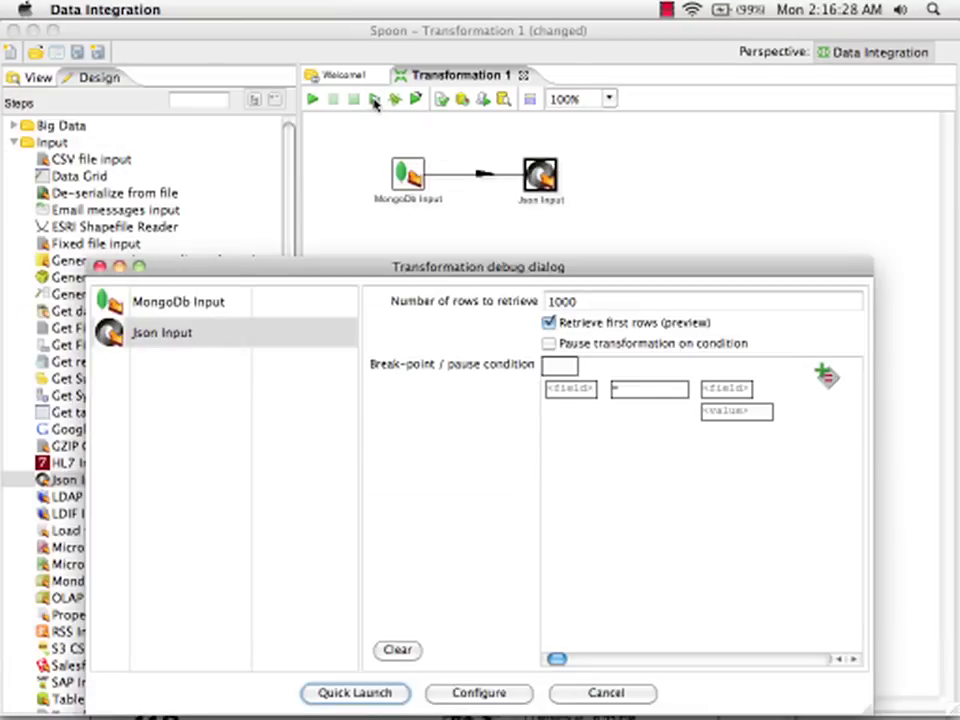
{"action": "key", "text": "Return"}
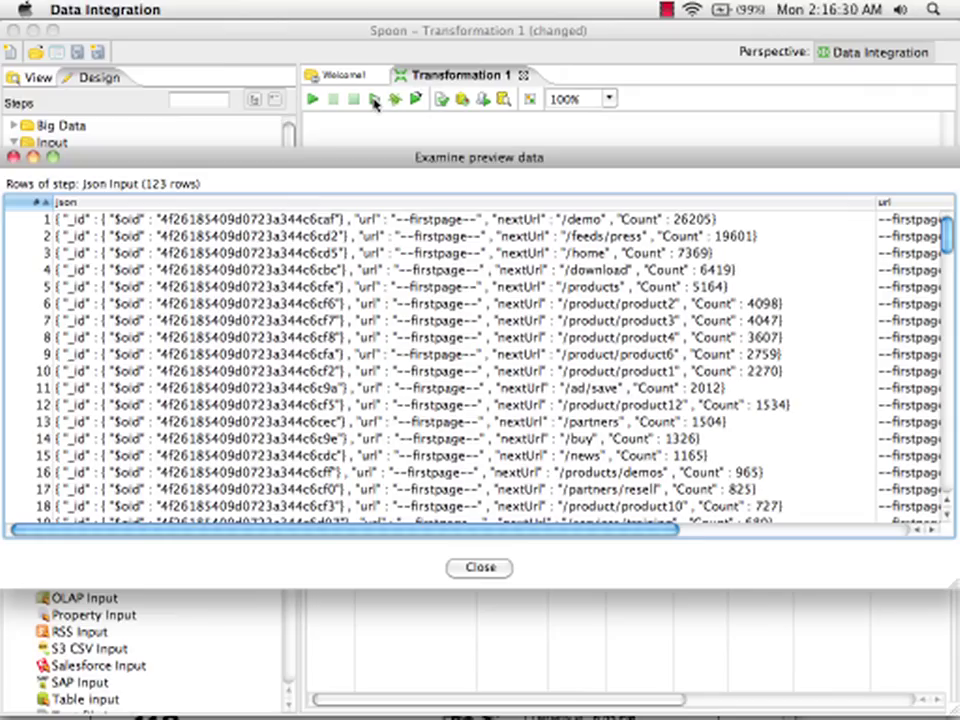
{"action": "left_click", "coordinate": [799, 529]}
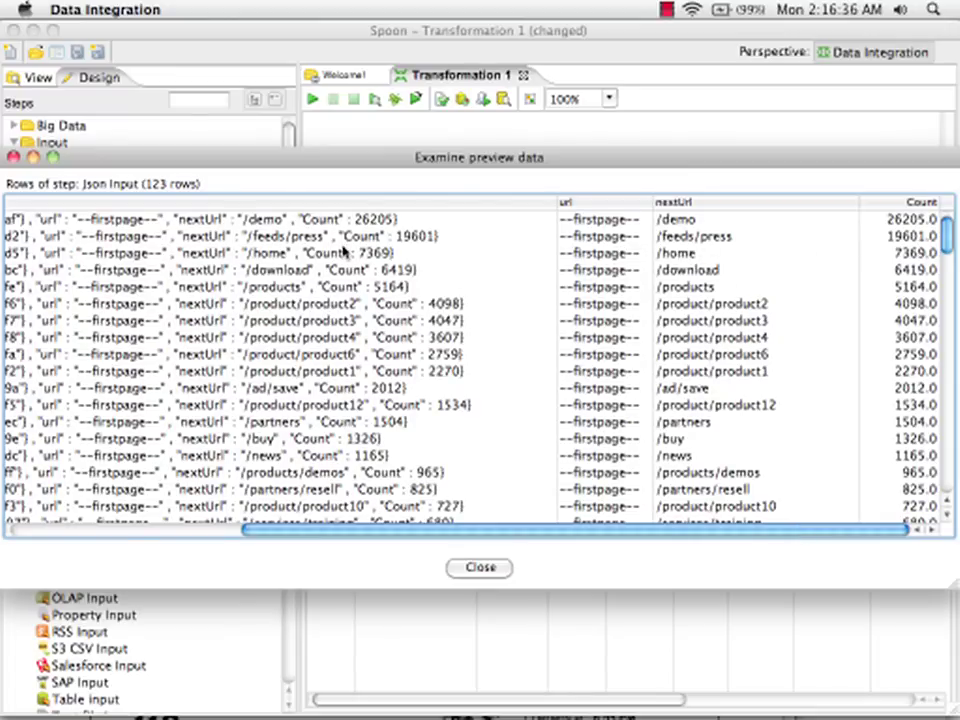
{"action": "left_click", "coordinate": [482, 569]}
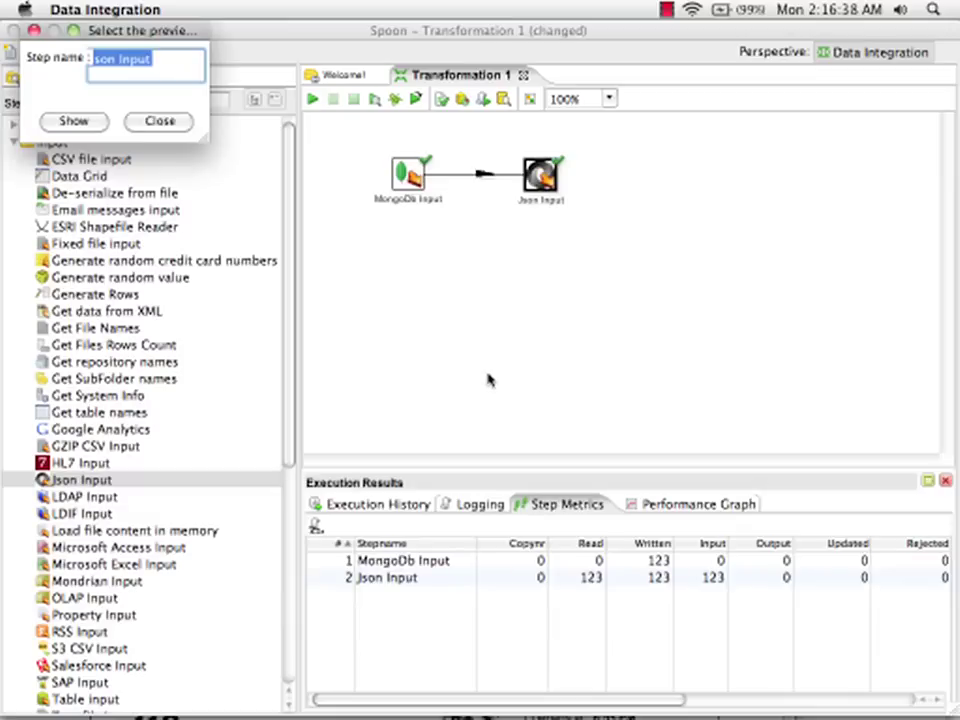
{"action": "left_click", "coordinate": [159, 120]}
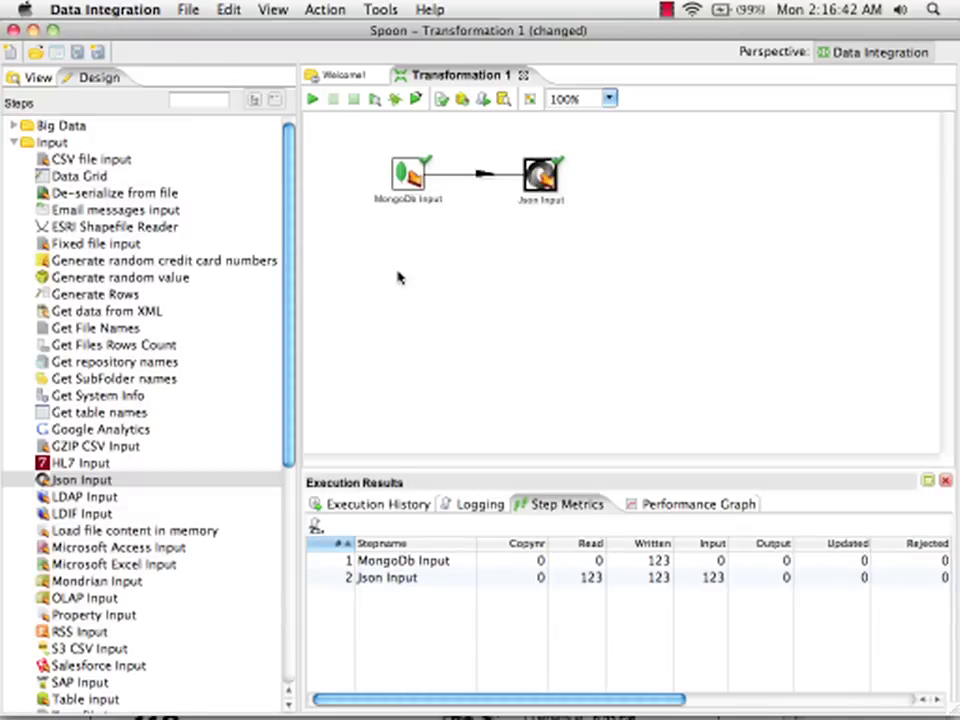
Save the transformation as top_landing_pages.ktr and accept its properties
{"action": "left_click", "coordinate": [77, 55]}
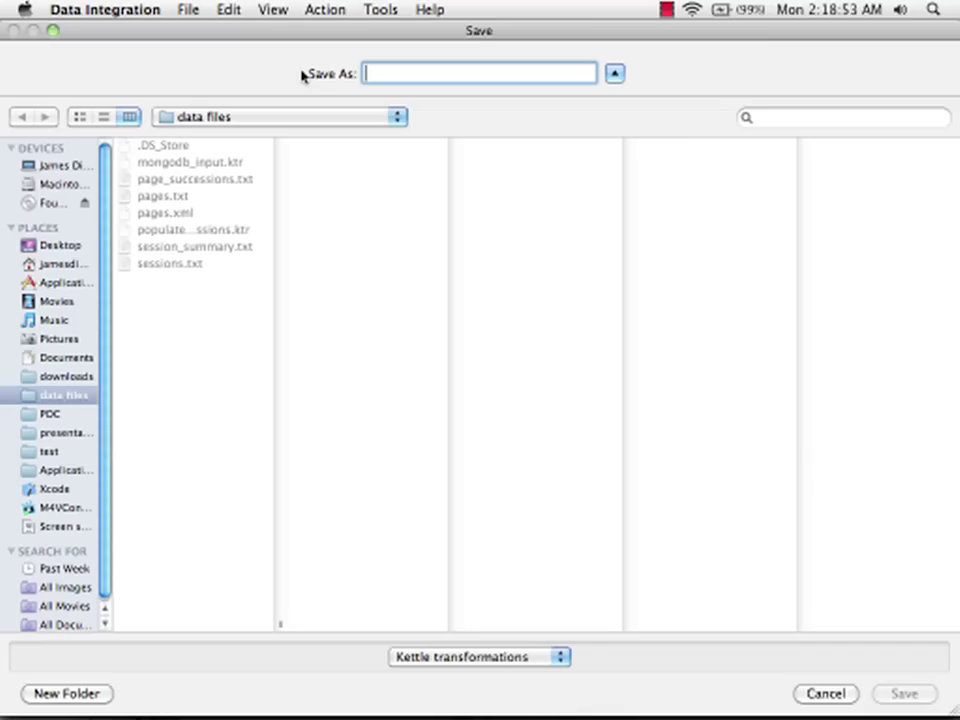
{"action": "type", "text": "top_la"}
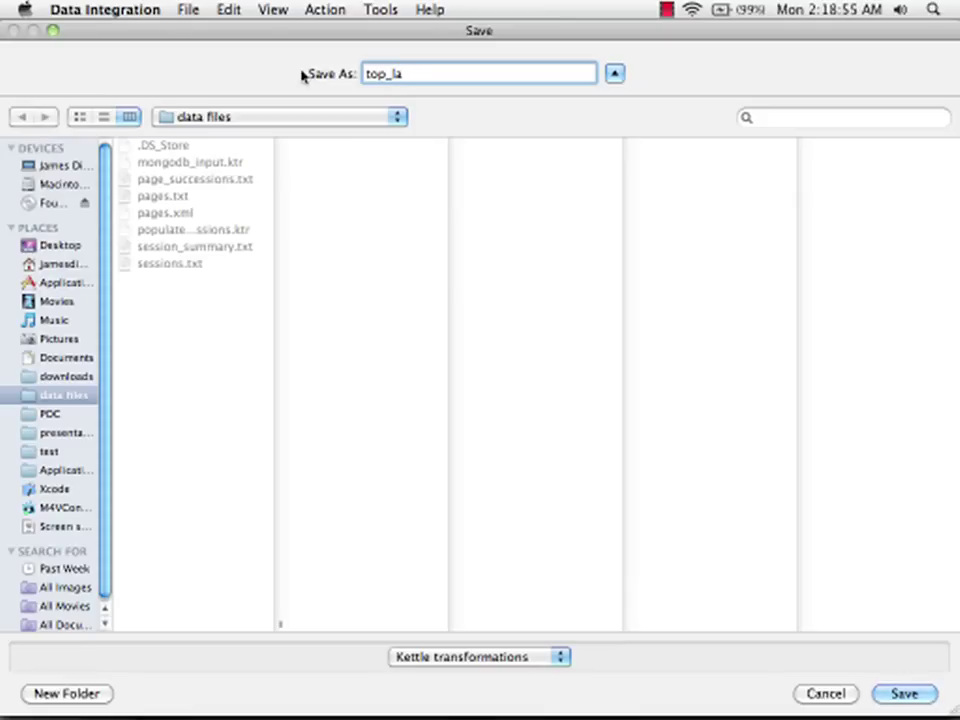
{"action": "type", "text": "nding_page"}
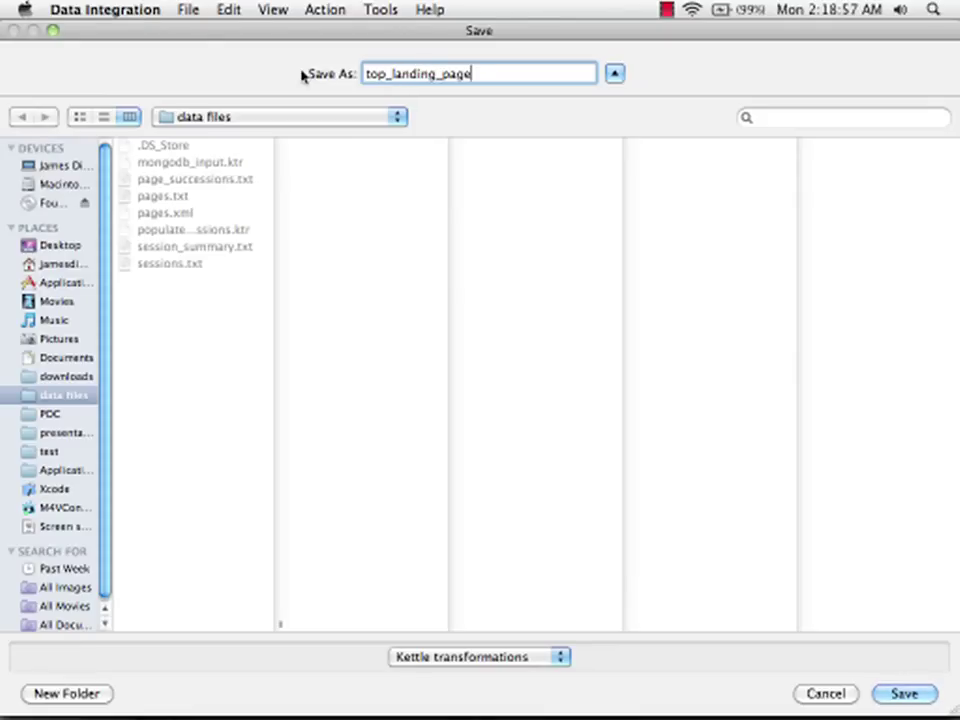
{"action": "type", "text": "s"}
{"action": "key", "text": "Return"}
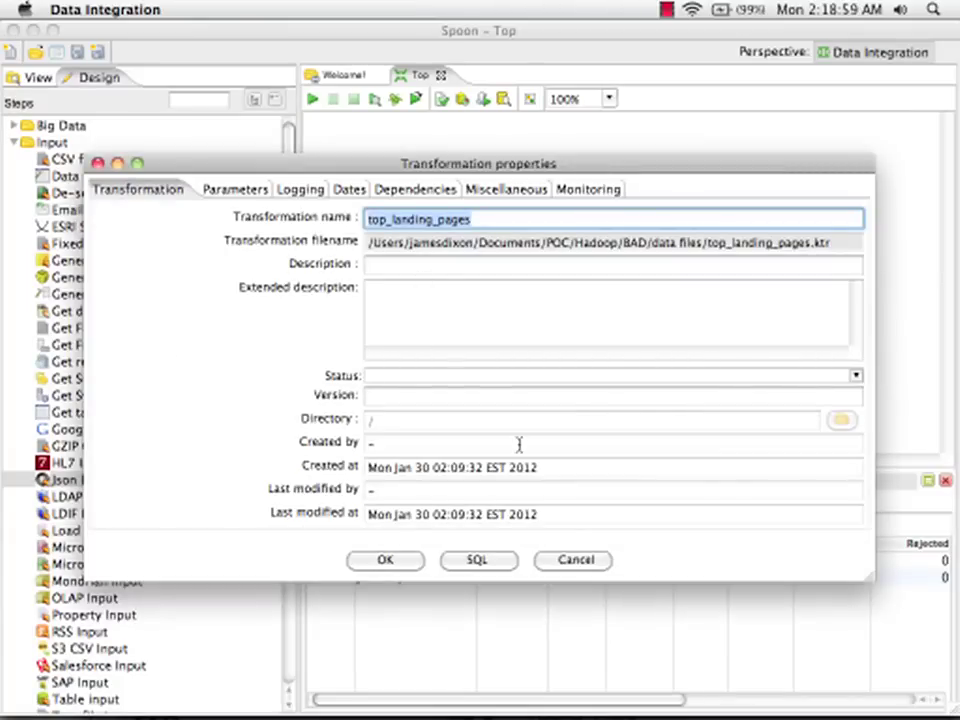
{"action": "left_click", "coordinate": [400, 562]}
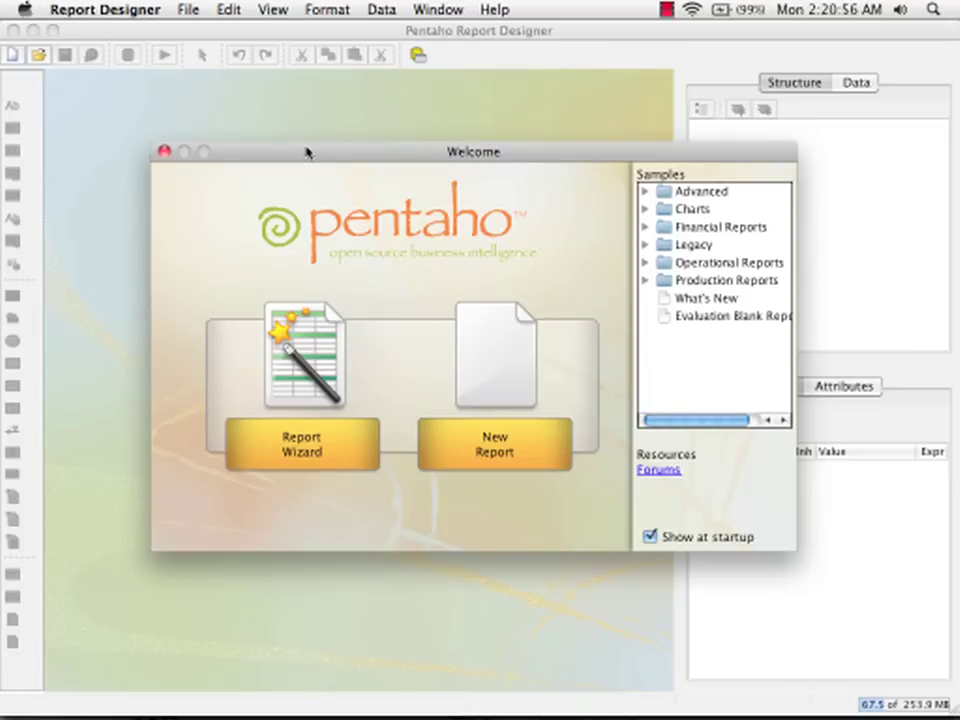
Start the Report Wizard with the default template and add a Pentaho Data Integration data source
{"action": "left_click", "coordinate": [298, 447]}
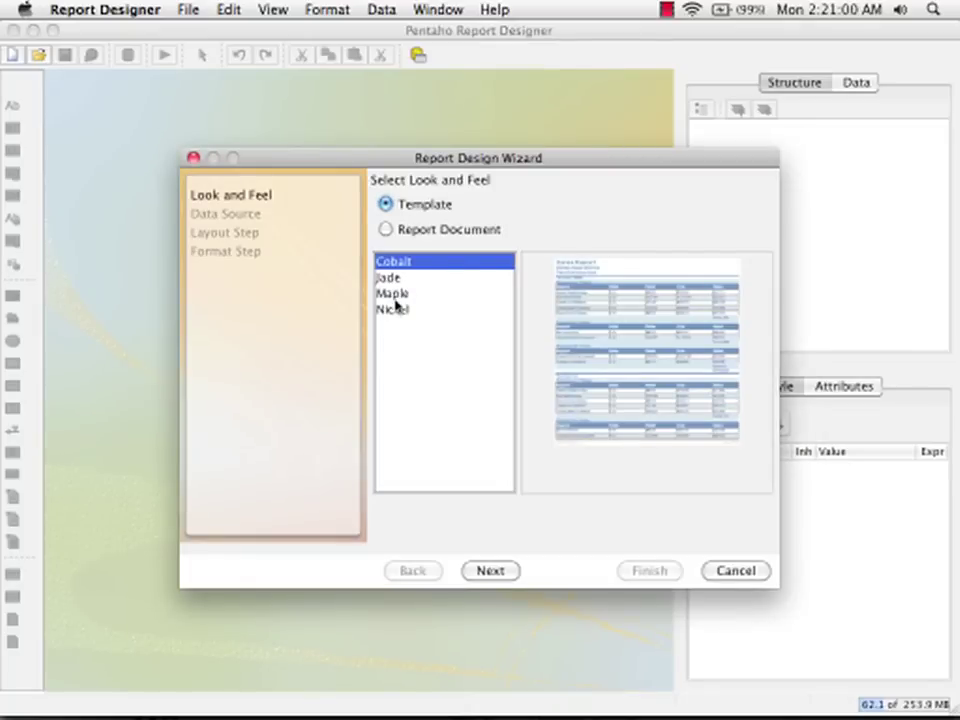
{"action": "left_click", "coordinate": [491, 568]}
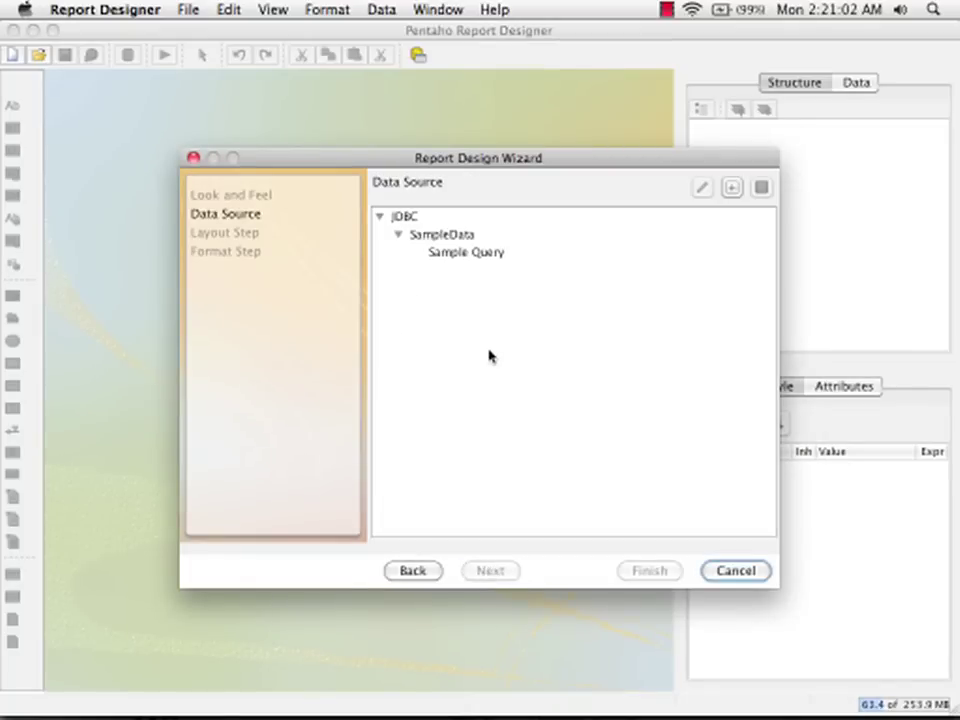
{"action": "left_click", "coordinate": [732, 189]}
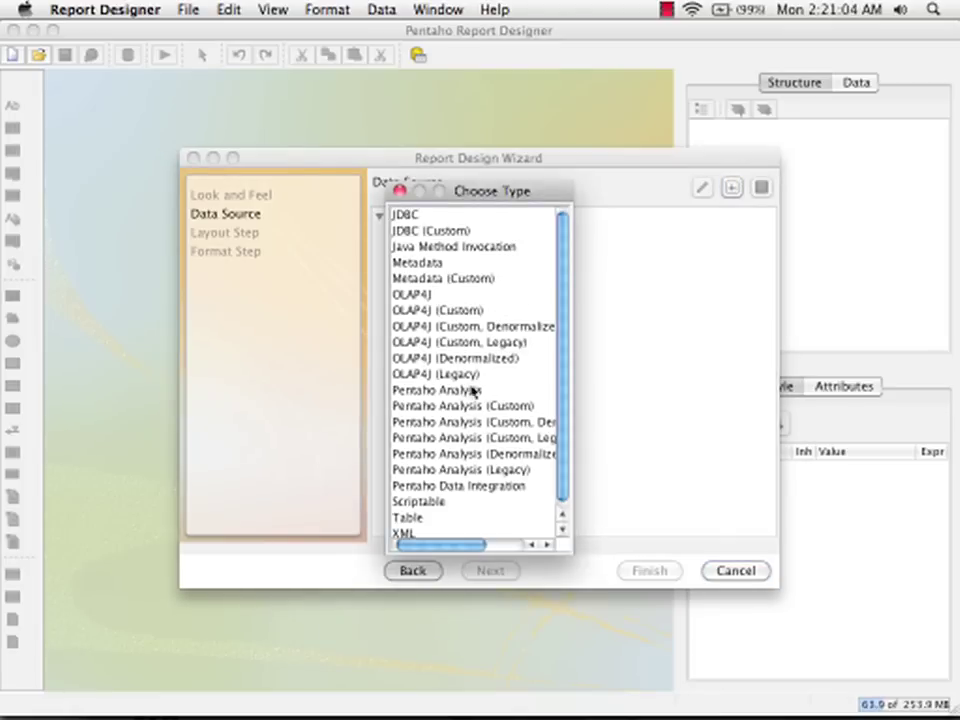
{"action": "double_click", "coordinate": [455, 487]}
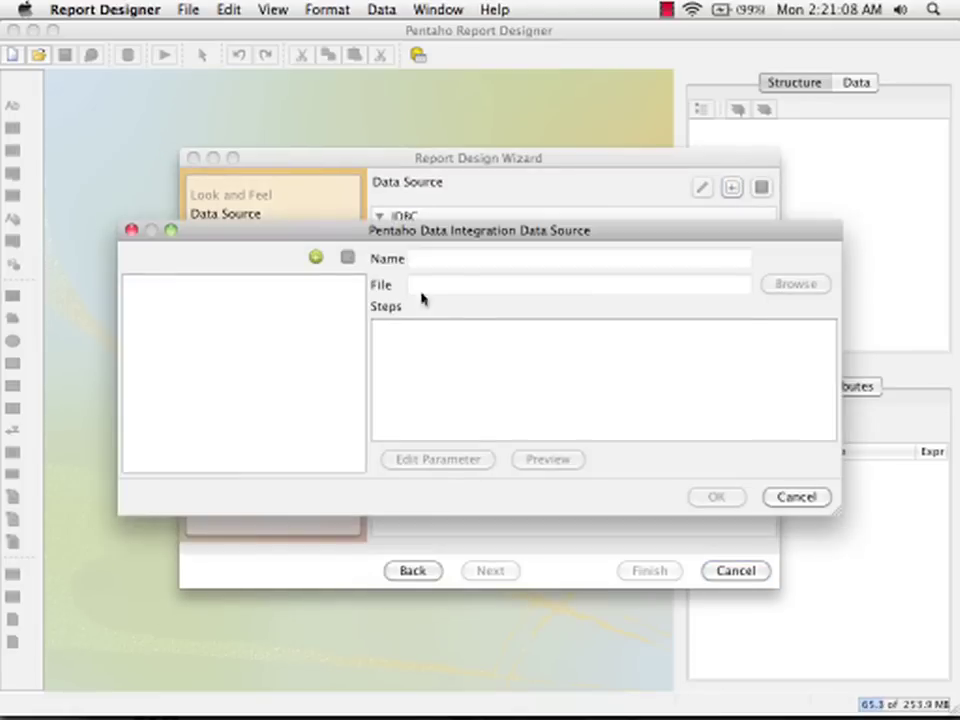
Add a query named Landing Pages that loads the top_landing_pages.ktr transformation
{"action": "left_click", "coordinate": [316, 258]}
{"action": "left_click_drag", "start_coordinate": [467, 259], "coordinate": [394, 260]}
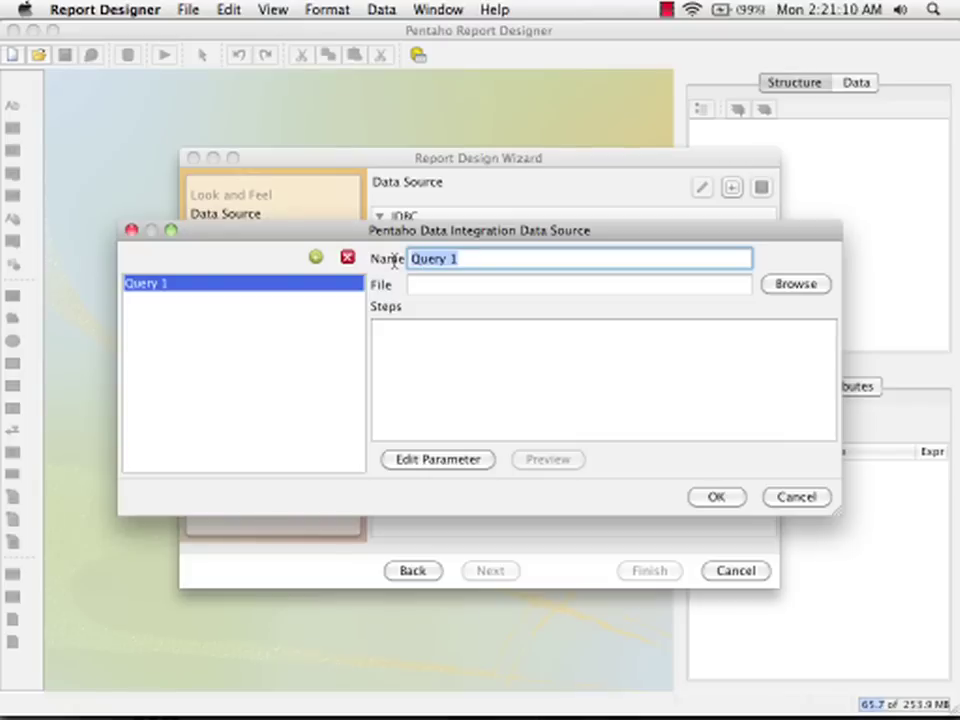
{"action": "type", "text": "Landing"}
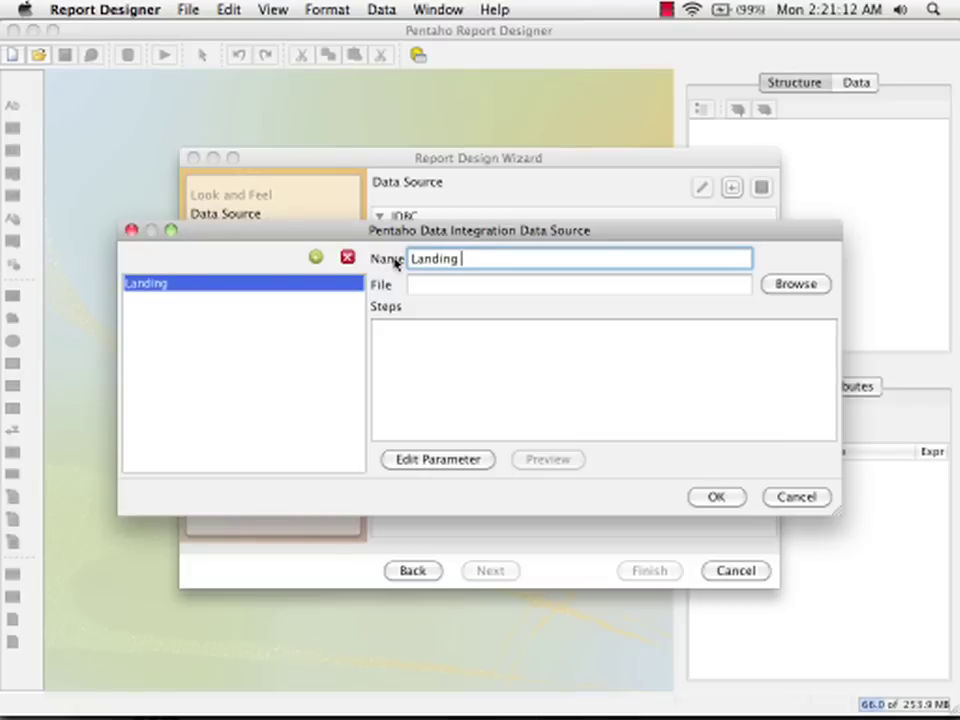
{"action": "type", "text": " Pages"}
{"action": "left_click", "coordinate": [796, 285]}
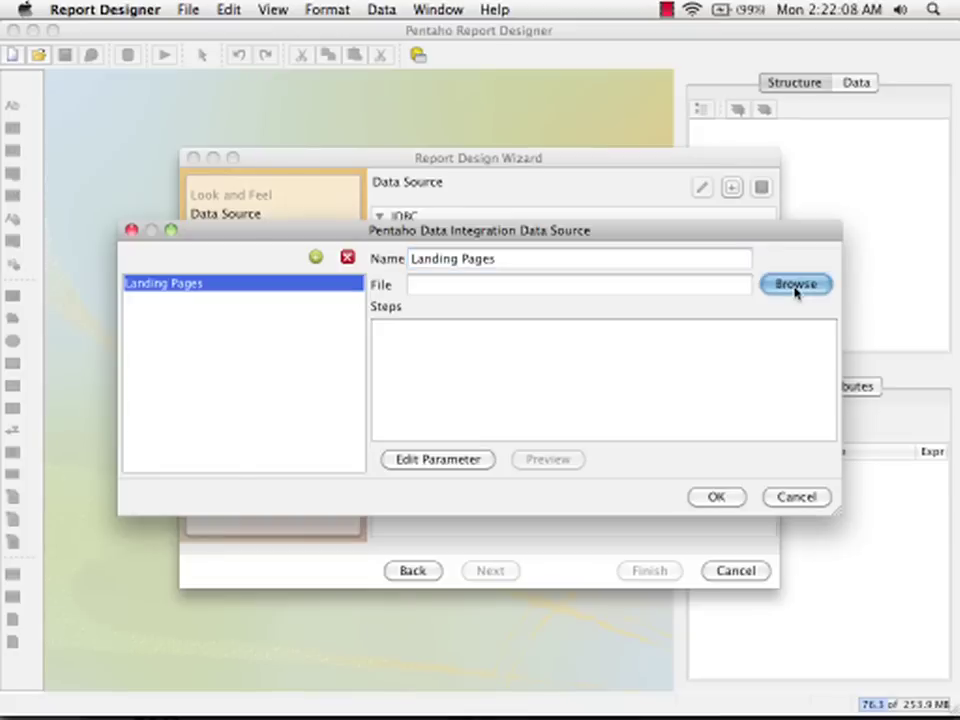
{"action": "left_click", "coordinate": [290, 380]}
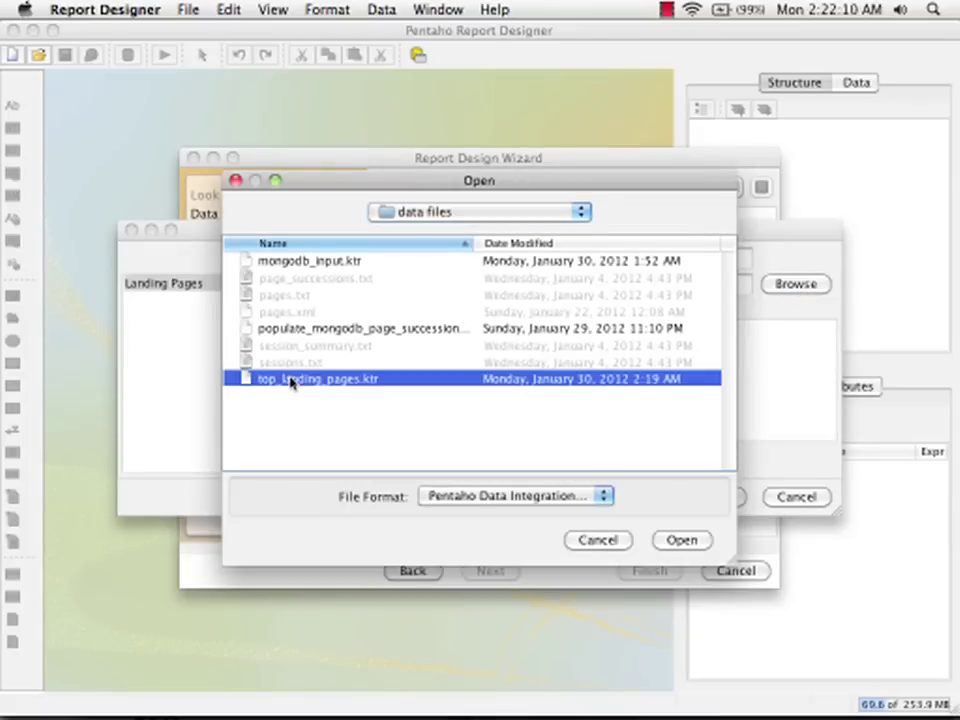
{"action": "left_click", "coordinate": [681, 540]}
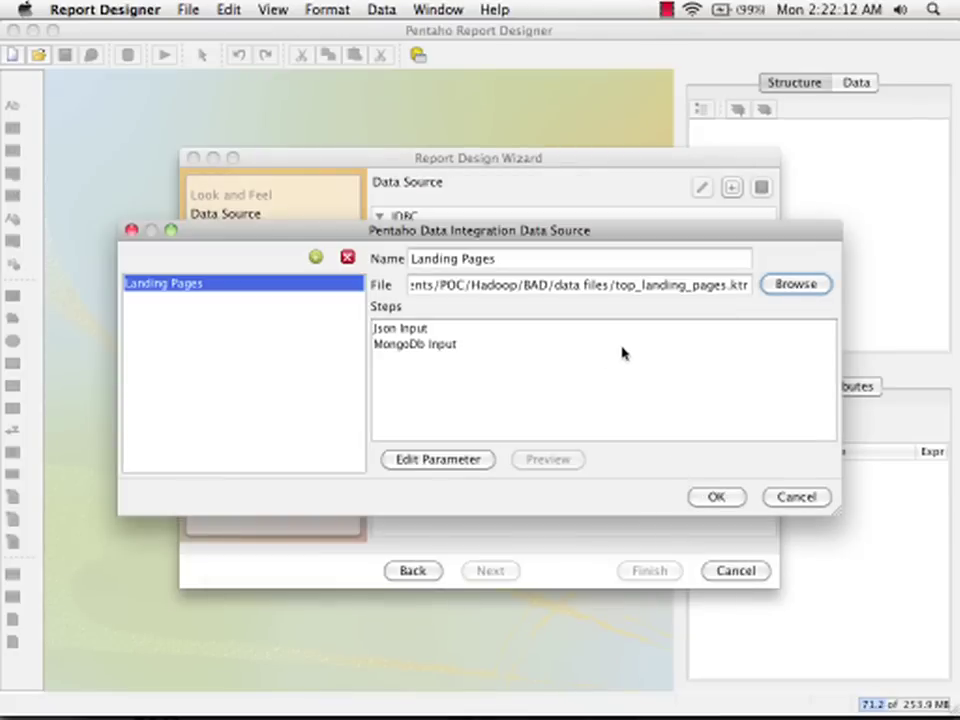
Use the Json Input step as the query's data, preview its rows, and save
{"action": "left_click", "coordinate": [421, 330]}
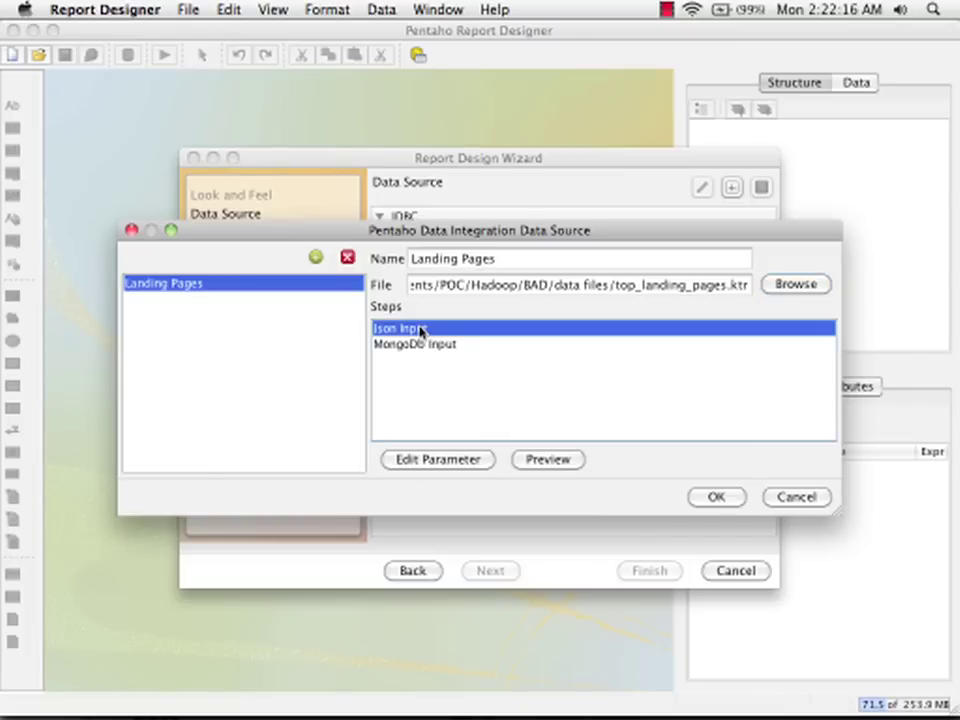
{"action": "left_click", "coordinate": [549, 460]}
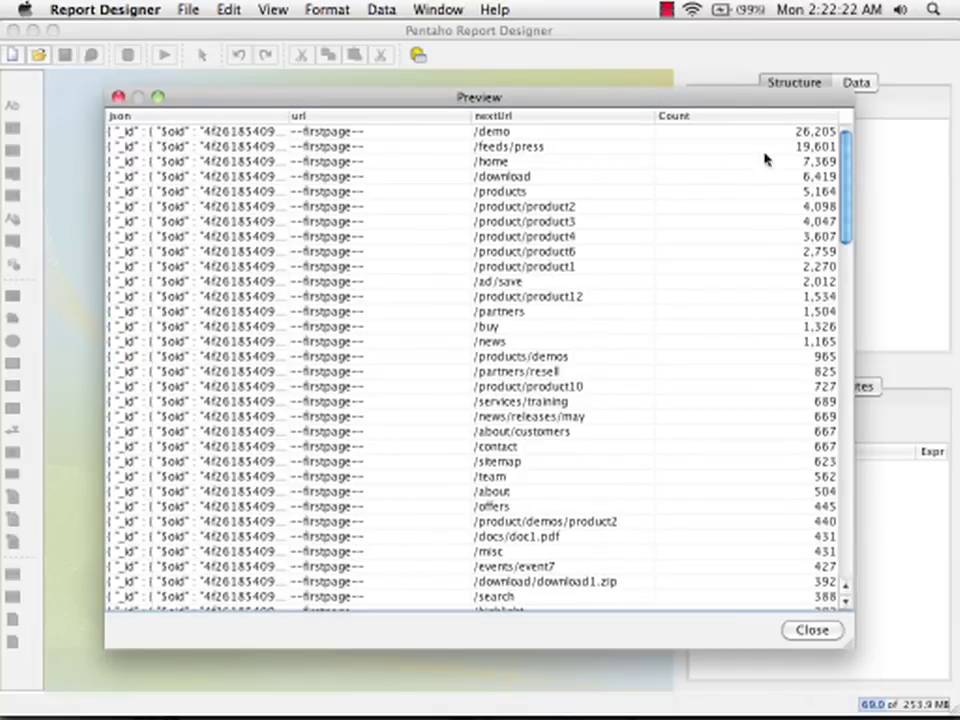
{"action": "left_click", "coordinate": [812, 629]}
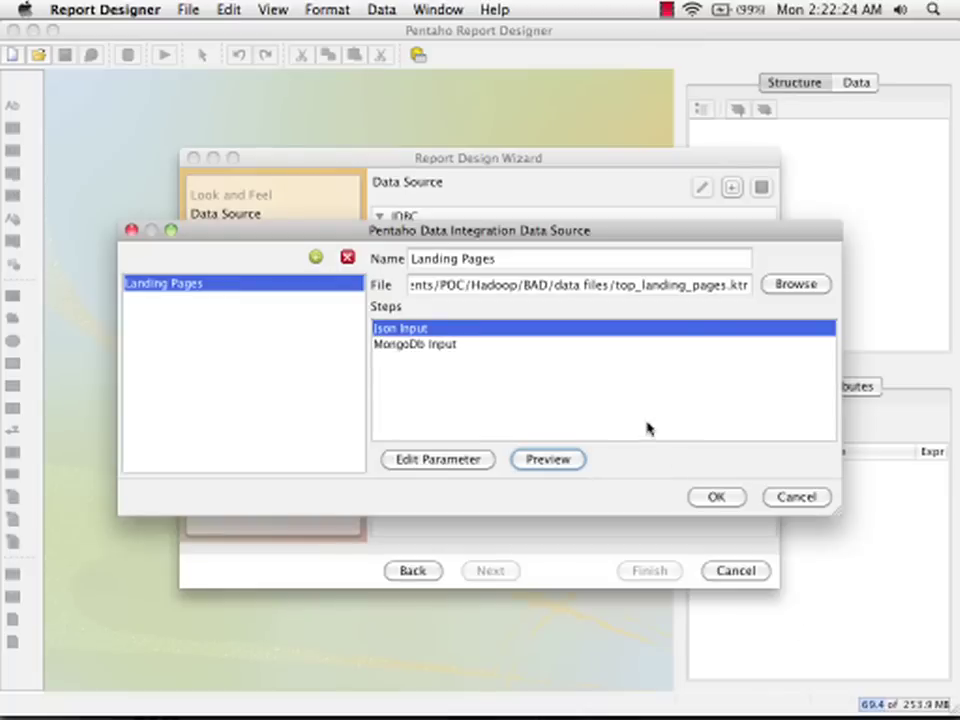
{"action": "left_click", "coordinate": [718, 497]}
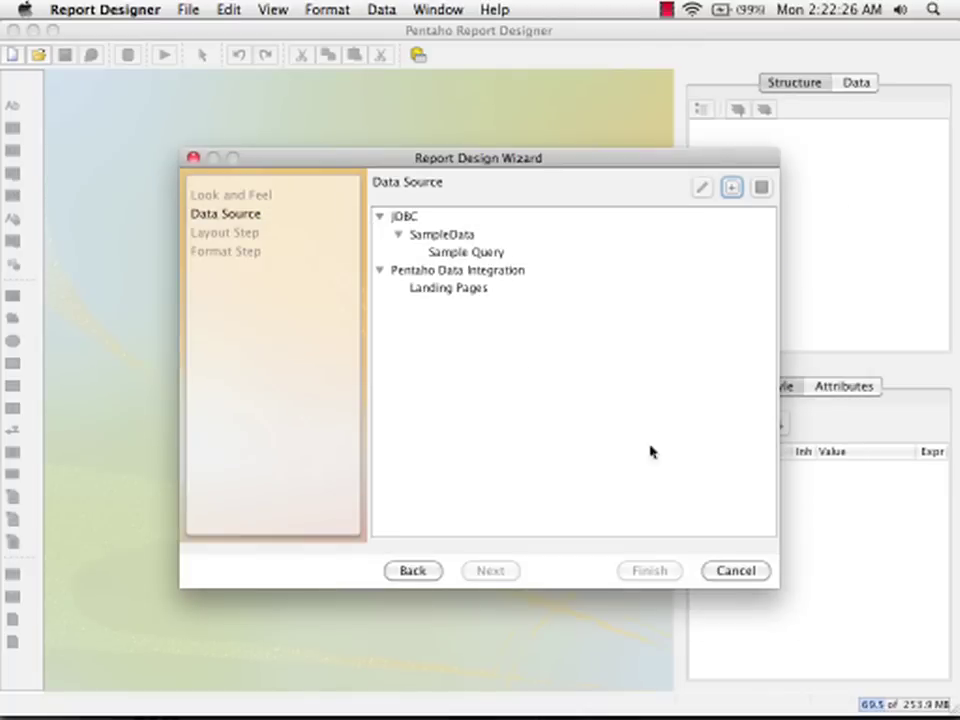
Use the Landing Pages query and add nextUrl and Count as the report's selected fields
{"action": "left_click", "coordinate": [446, 289]}
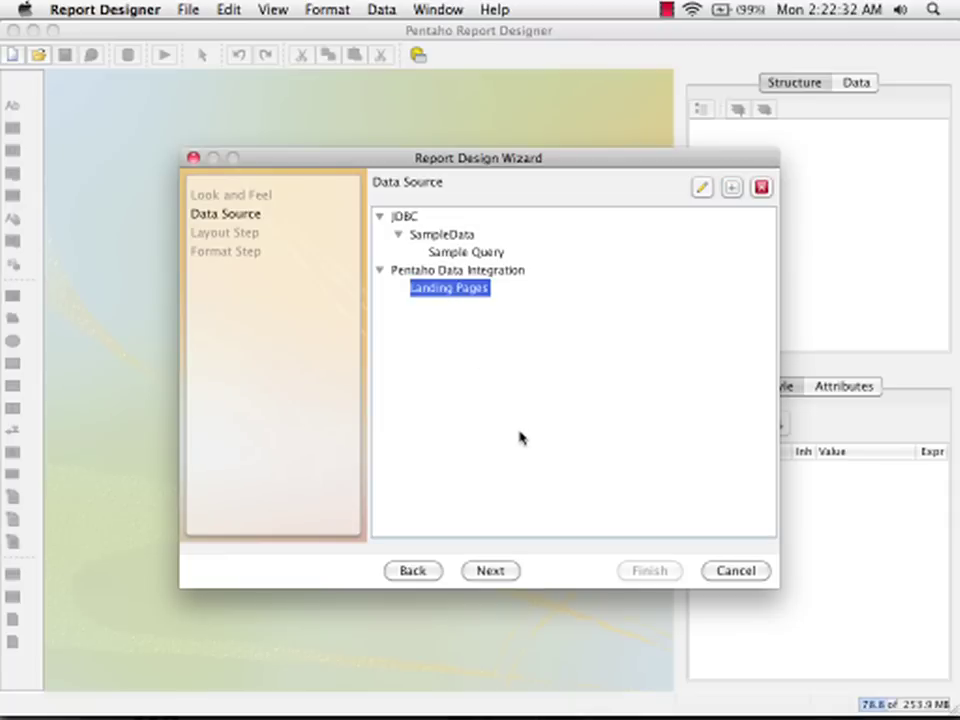
{"action": "left_click", "coordinate": [490, 571]}
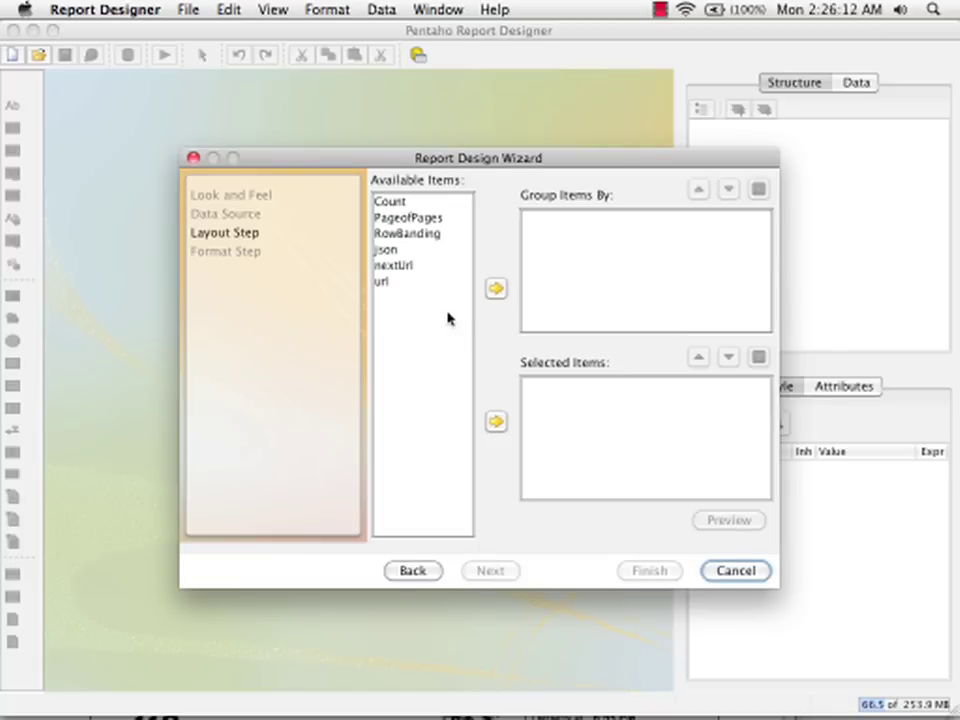
{"action": "left_click", "coordinate": [393, 266]}
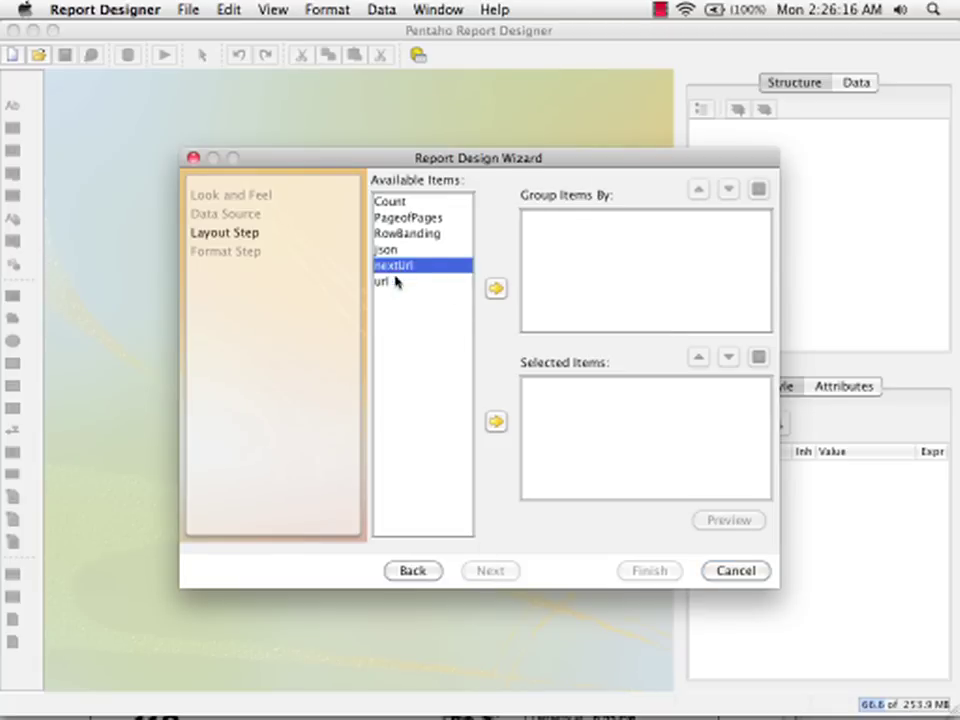
{"action": "left_click", "coordinate": [495, 421]}
{"action": "left_click", "coordinate": [419, 202]}
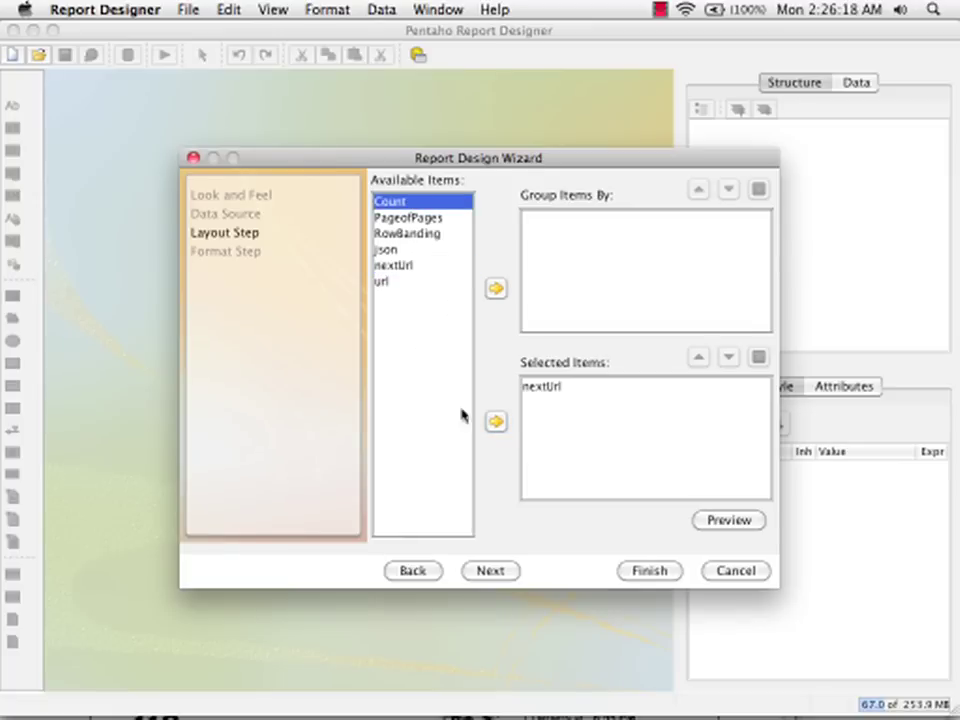
{"action": "left_click", "coordinate": [495, 421]}
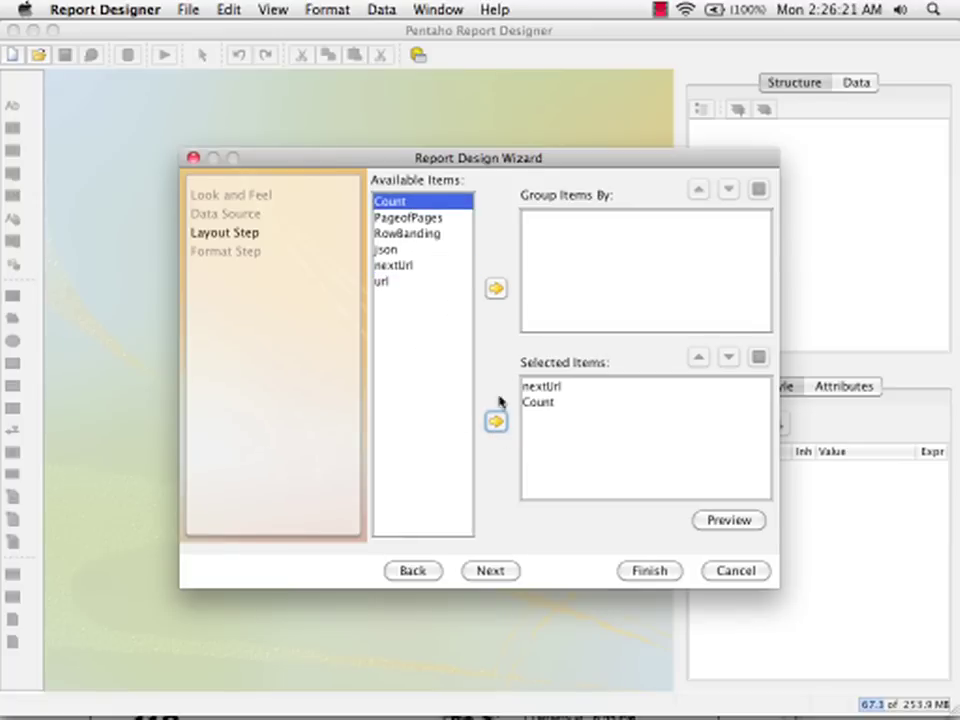
On the Format Step, relabel the nextUrl column as 'Landing Page'
{"action": "left_click", "coordinate": [489, 571]}
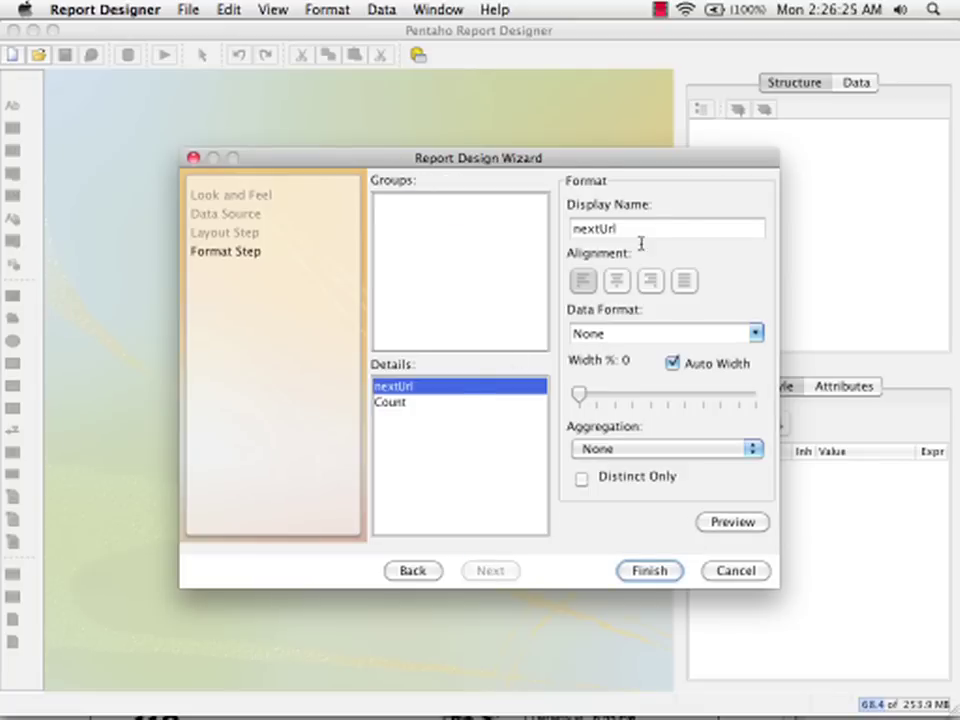
{"action": "left_click_drag", "start_coordinate": [630, 228], "coordinate": [570, 228]}
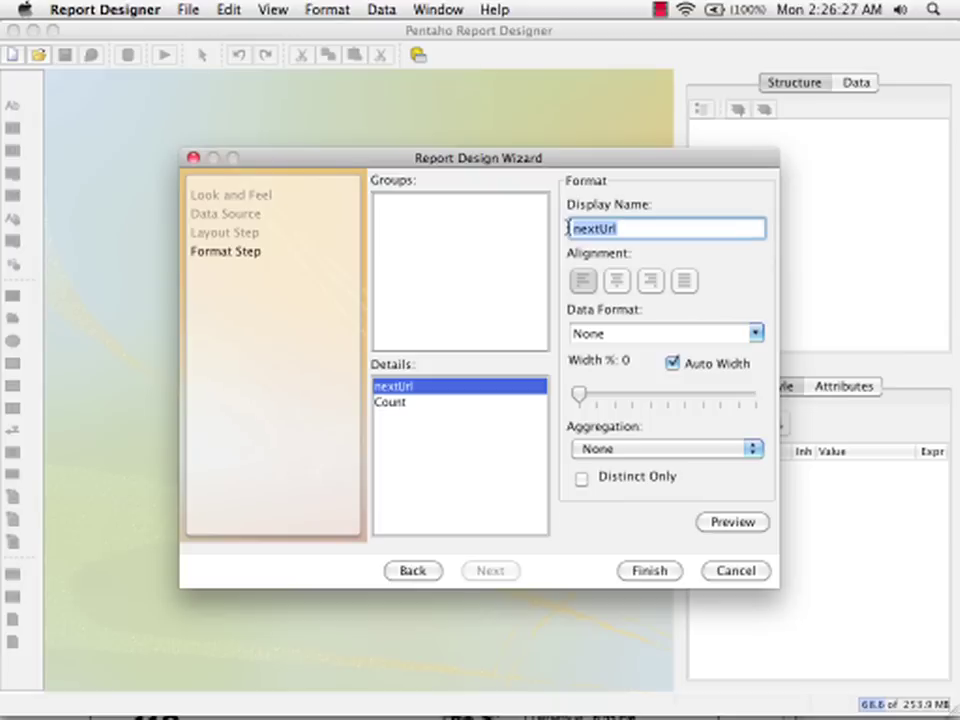
{"action": "type", "text": "Landing "}
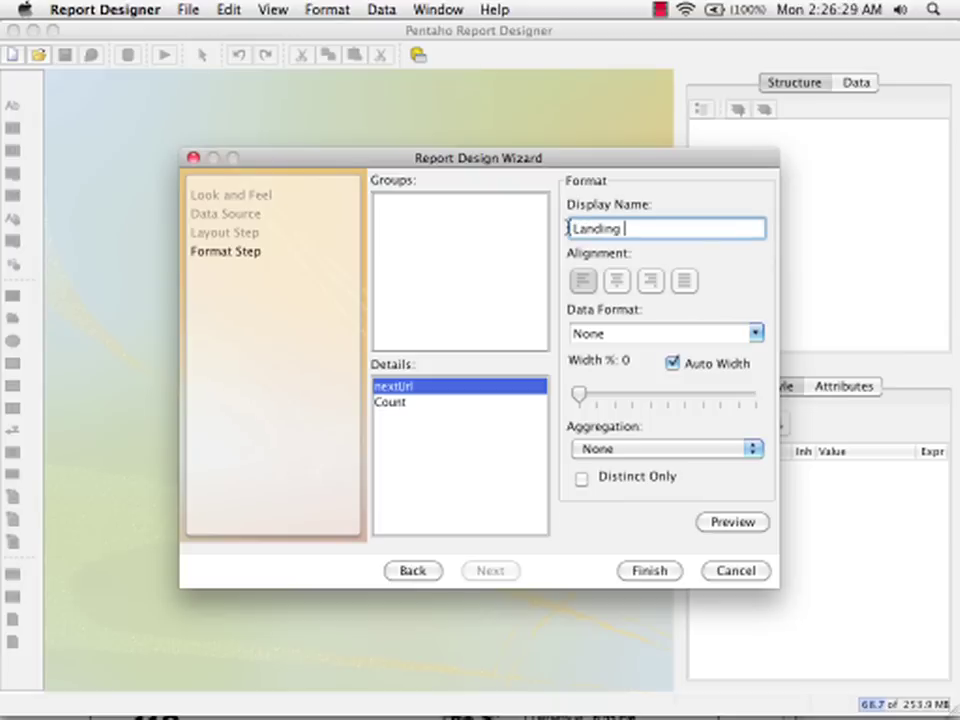
{"action": "type", "text": "Page"}
Give the Count column the #,###;(#,###) format and Sum aggregation
{"action": "left_click", "coordinate": [478, 404]}
{"action": "left_click", "coordinate": [757, 334]}
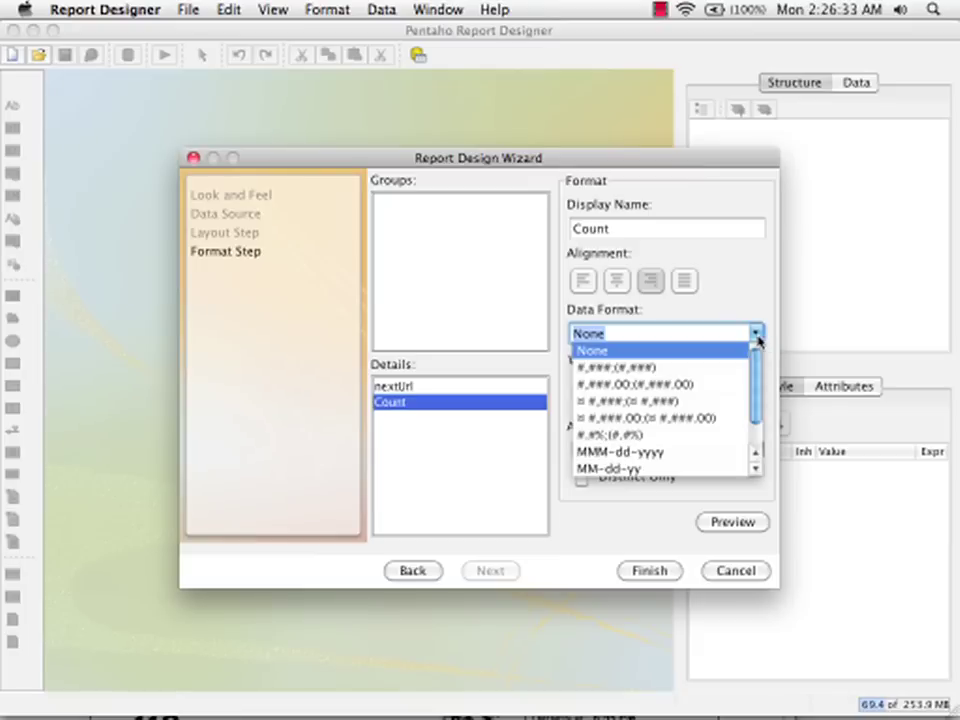
{"action": "left_click", "coordinate": [668, 368]}
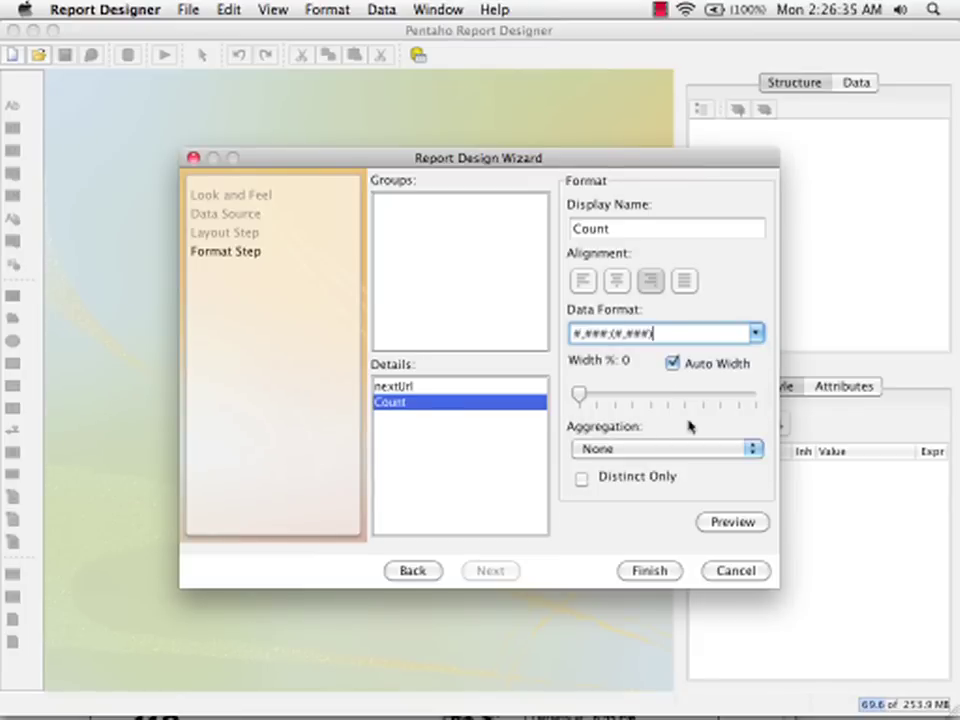
{"action": "left_click", "coordinate": [753, 449]}
{"action": "left_click_drag", "start_coordinate": [754, 514], "coordinate": [754, 553]}
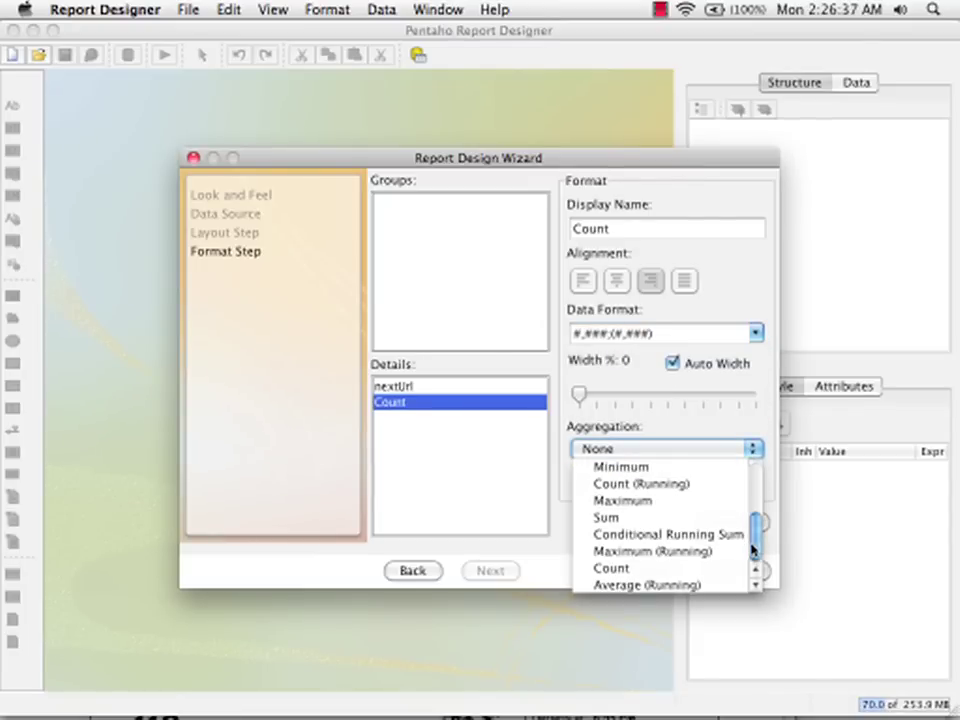
{"action": "left_click", "coordinate": [673, 518]}
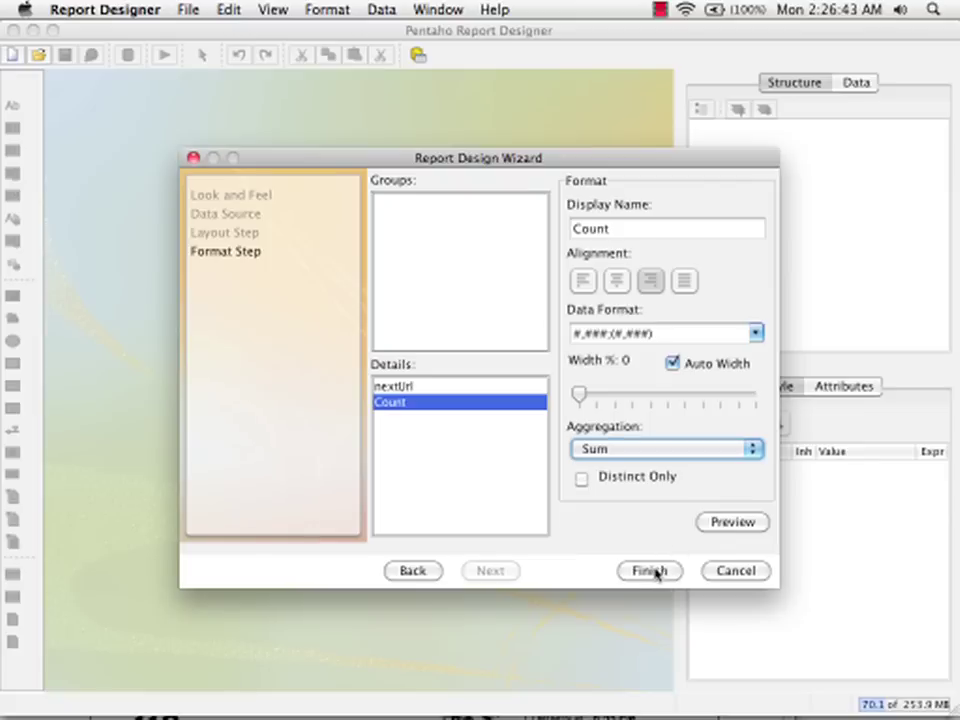
Finish the wizard and retitle the report 'Top Landing Pages'
{"action": "left_click", "coordinate": [650, 571]}
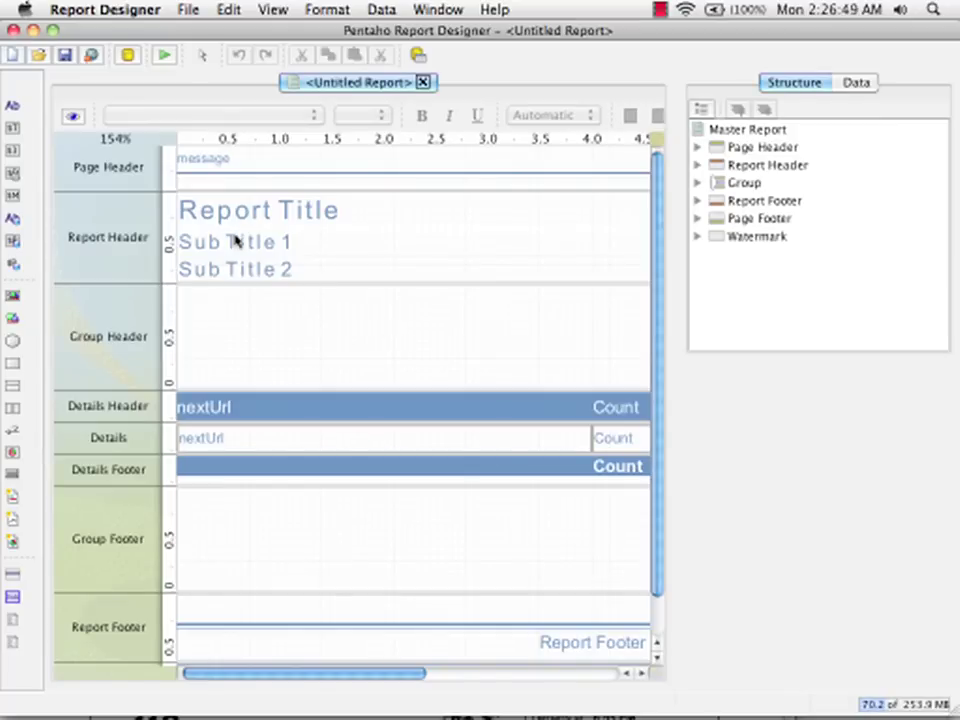
{"action": "left_click", "coordinate": [256, 213]}
{"action": "double_click", "coordinate": [256, 213]}
{"action": "left_click_drag", "start_coordinate": [324, 208], "coordinate": [176, 202]}
{"action": "key", "text": "BackSpace"}
{"action": "type", "text": "Top "}
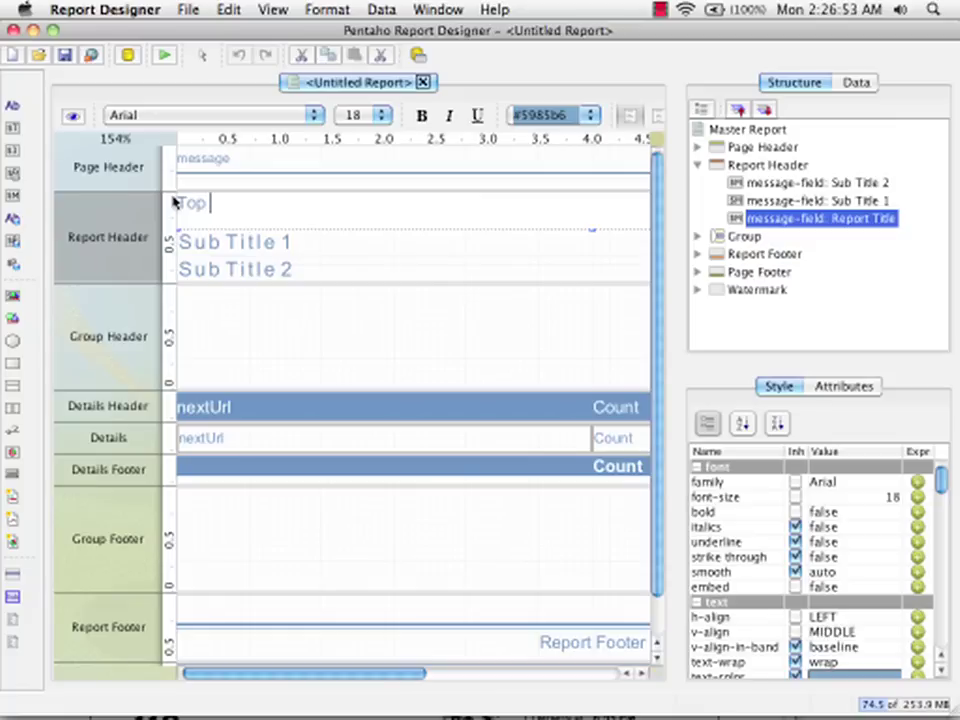
{"action": "type", "text": "Landing Pages"}
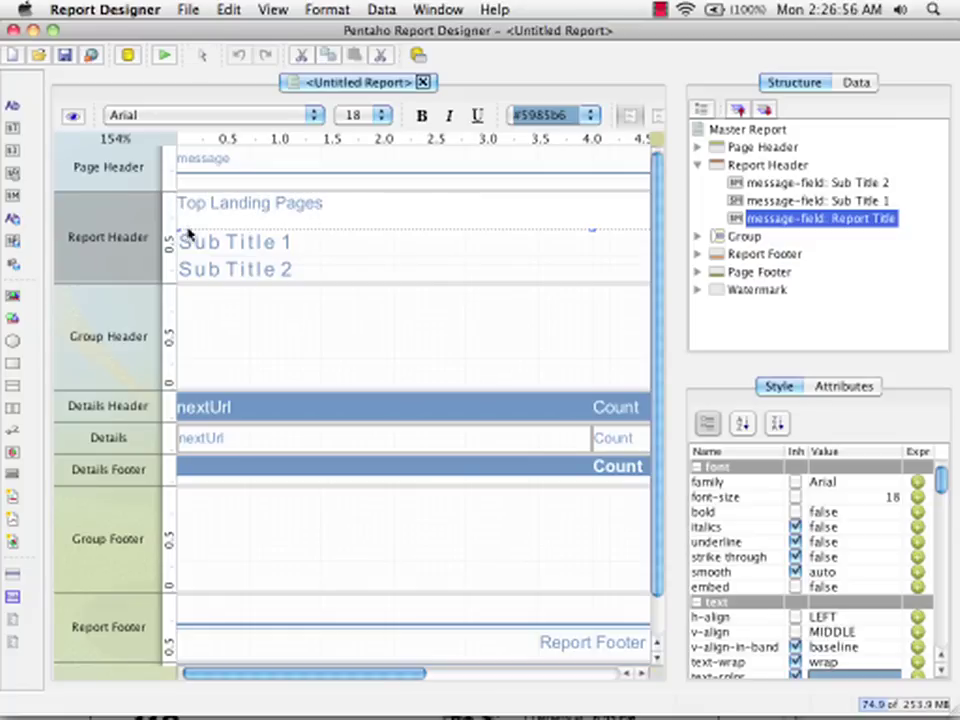
{"action": "key", "text": "Return"}
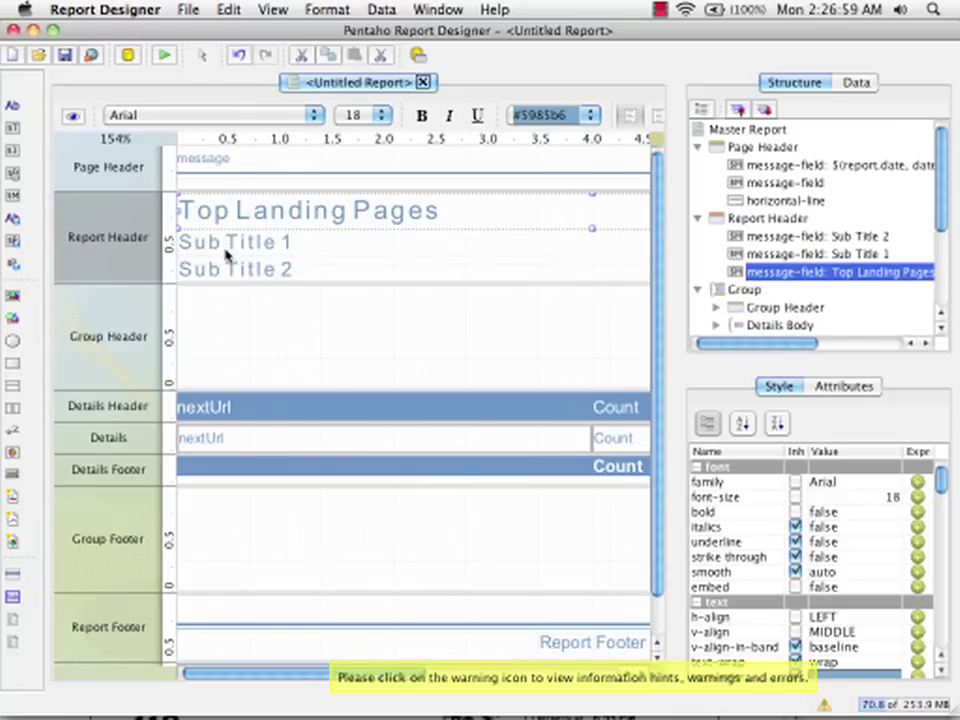
Change Sub Title 1 to 'In descending order'
{"action": "double_click", "coordinate": [222, 242]}
{"action": "key", "text": "super+a"}
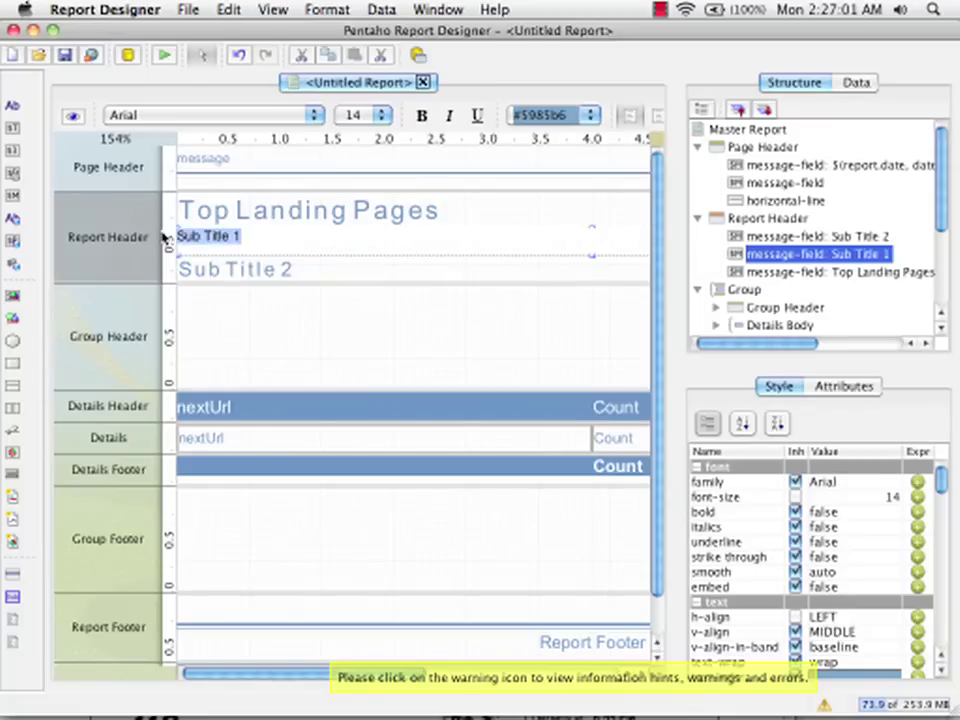
{"action": "key", "text": "BackSpace"}
{"action": "type", "text": "In desc"}
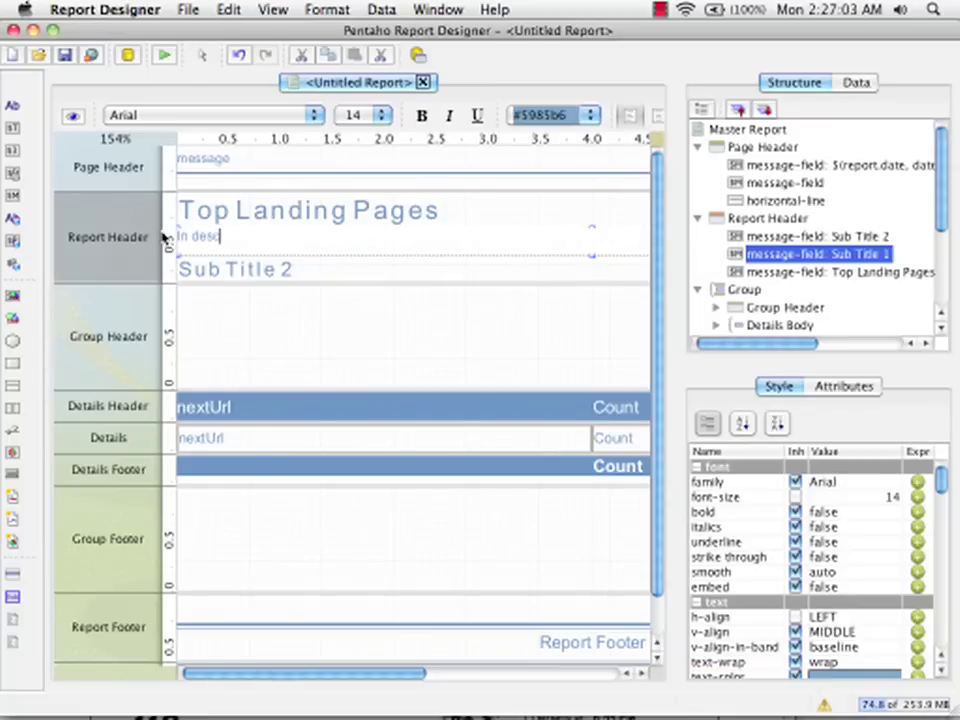
{"action": "type", "text": "ending order"}
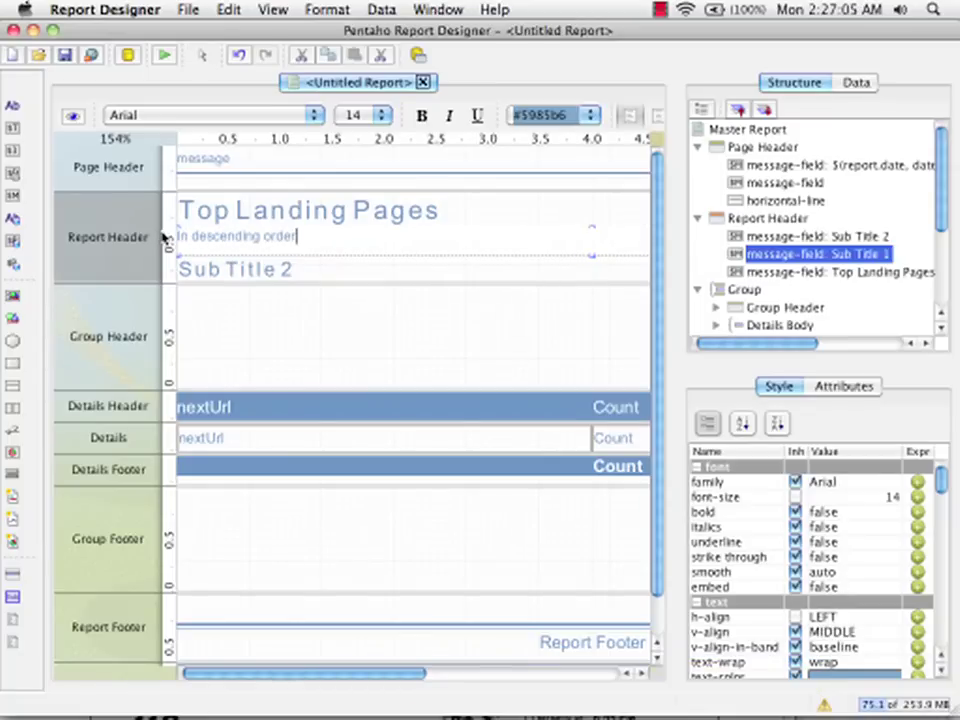
{"action": "key", "text": "Return"}
Clear the placeholder text from Sub Title 2
{"action": "left_click", "coordinate": [206, 270]}
{"action": "double_click", "coordinate": [233, 265]}
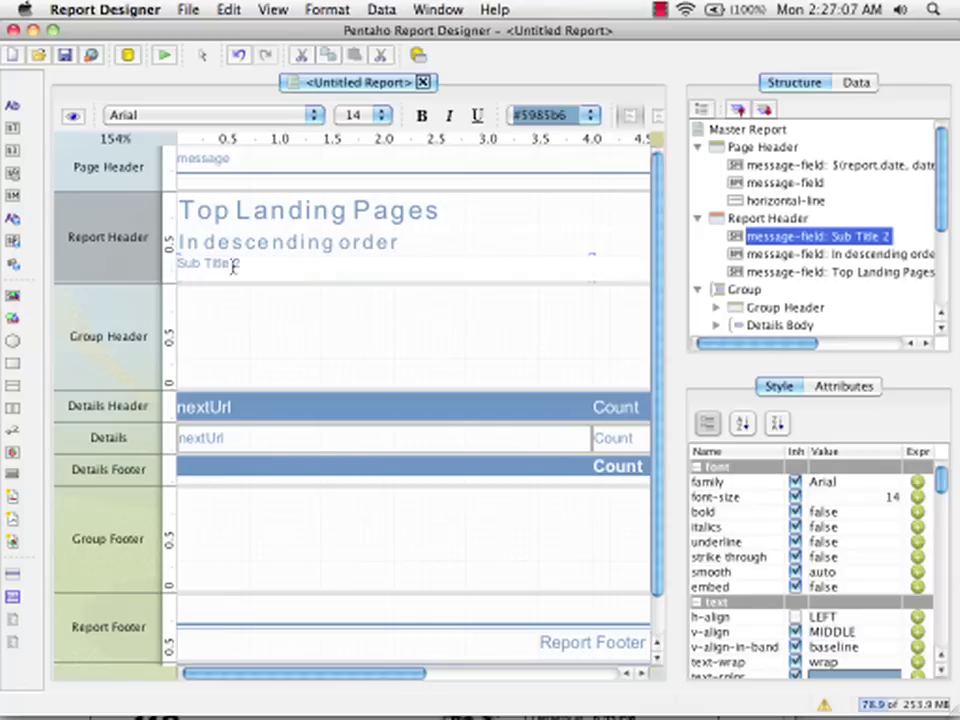
{"action": "key", "text": "super+a"}
{"action": "key", "text": "BackSpace"}
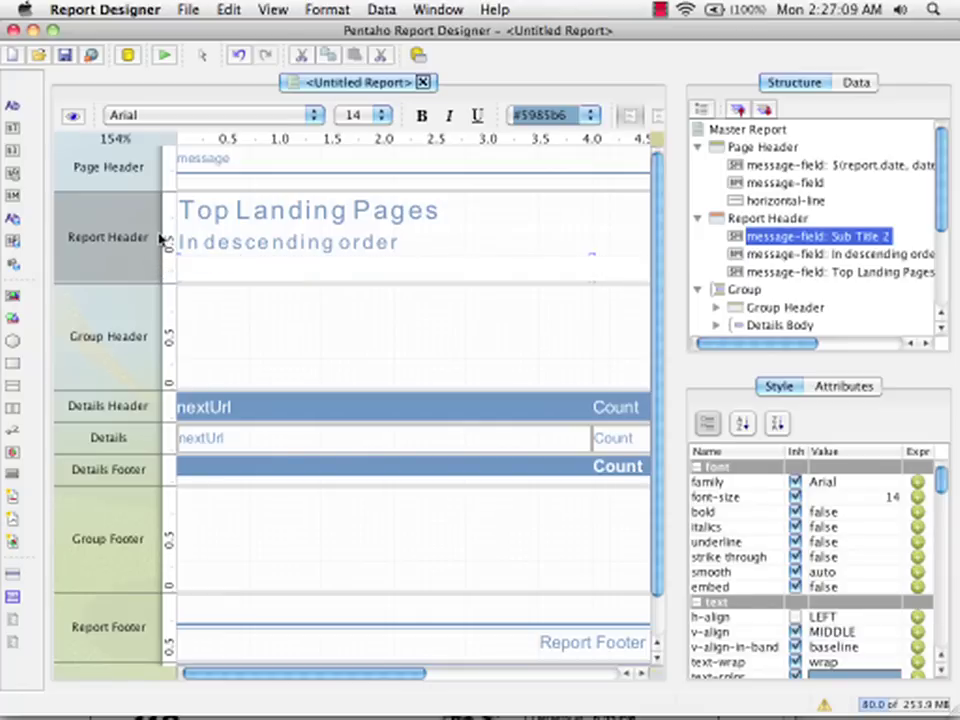
Preview the report at 100% zoom and show the end of page 4 with the 108,143 total
{"action": "left_click", "coordinate": [72, 115]}
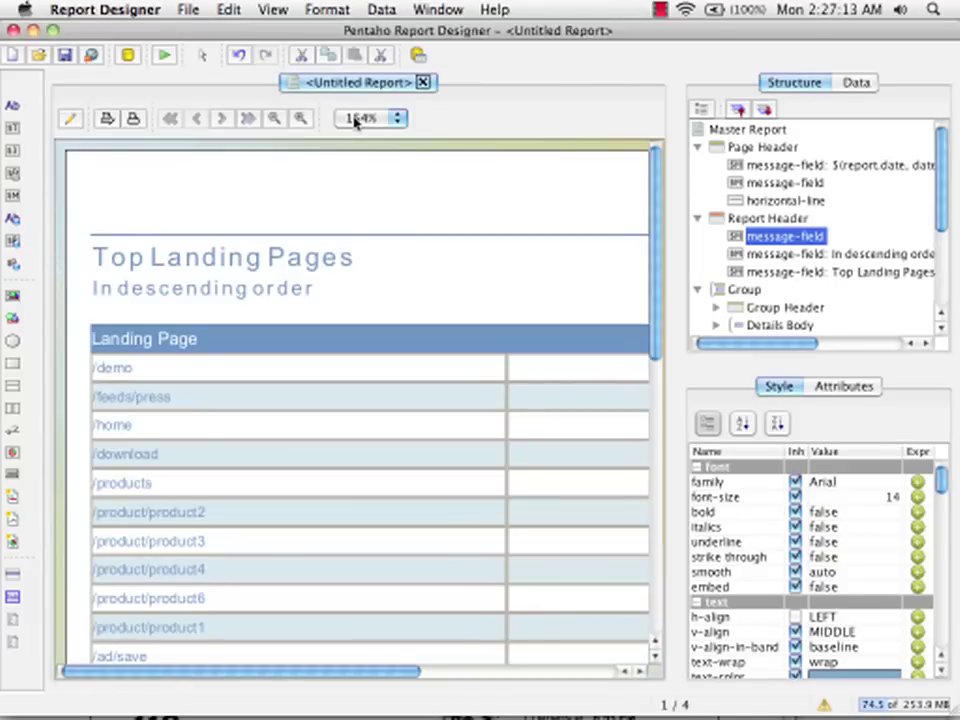
{"action": "left_click", "coordinate": [370, 118]}
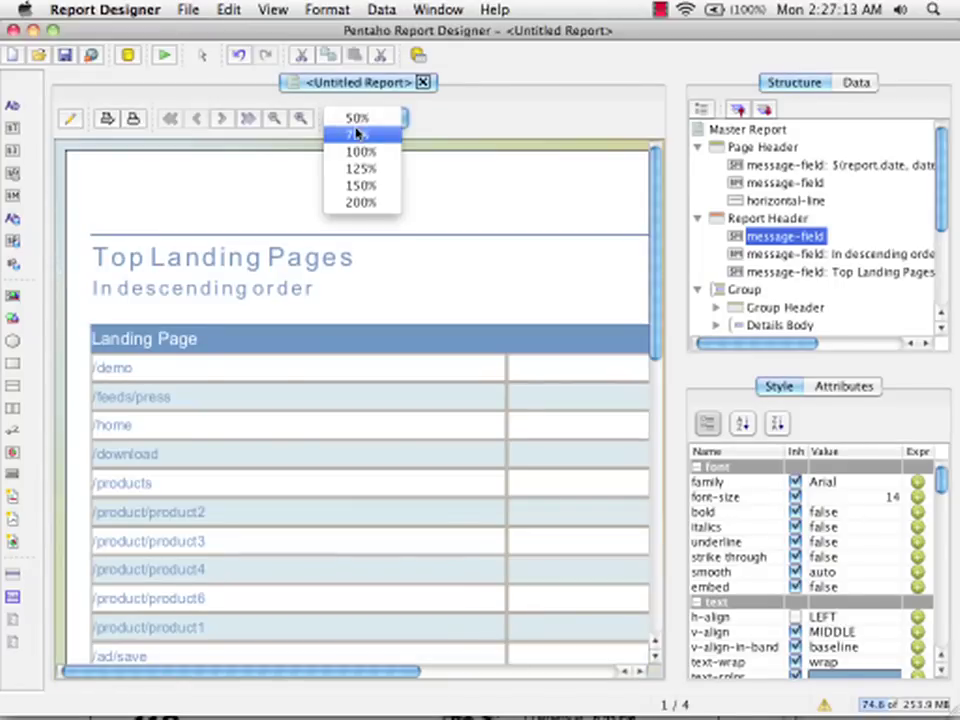
{"action": "left_click", "coordinate": [358, 150]}
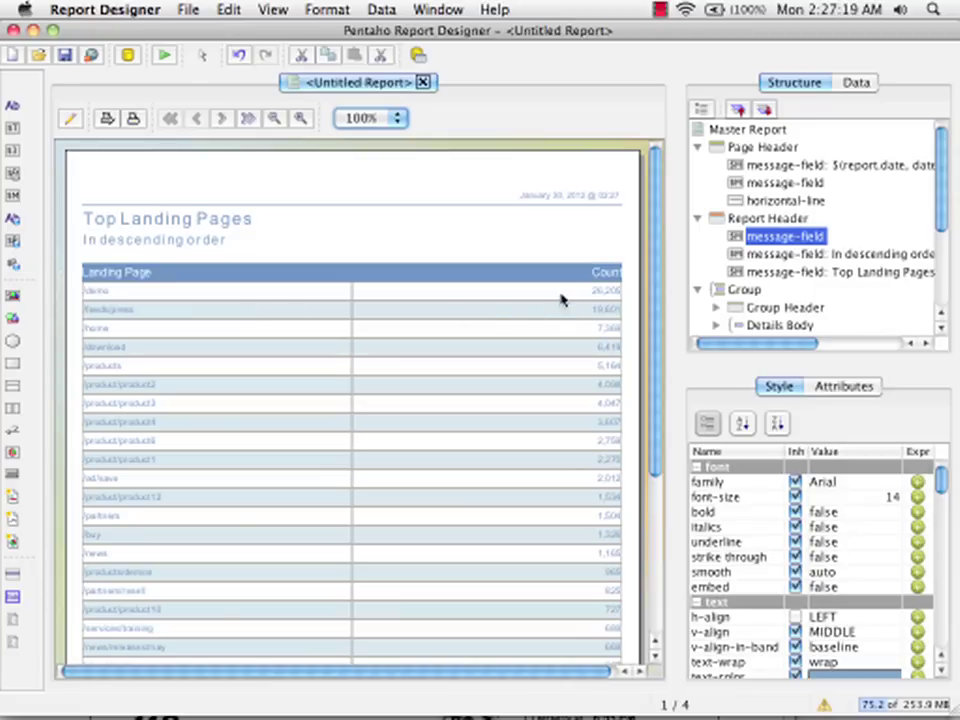
{"action": "left_click", "coordinate": [249, 118]}
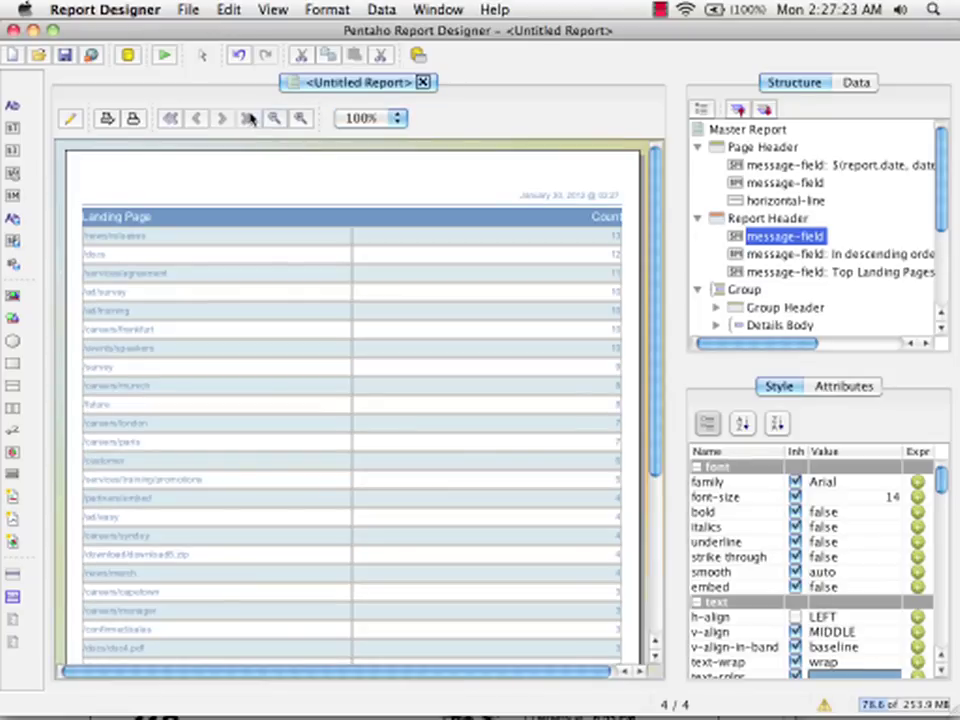
{"action": "scroll", "coordinate": [652, 597], "scroll_direction": "down", "scroll_amount": 5}
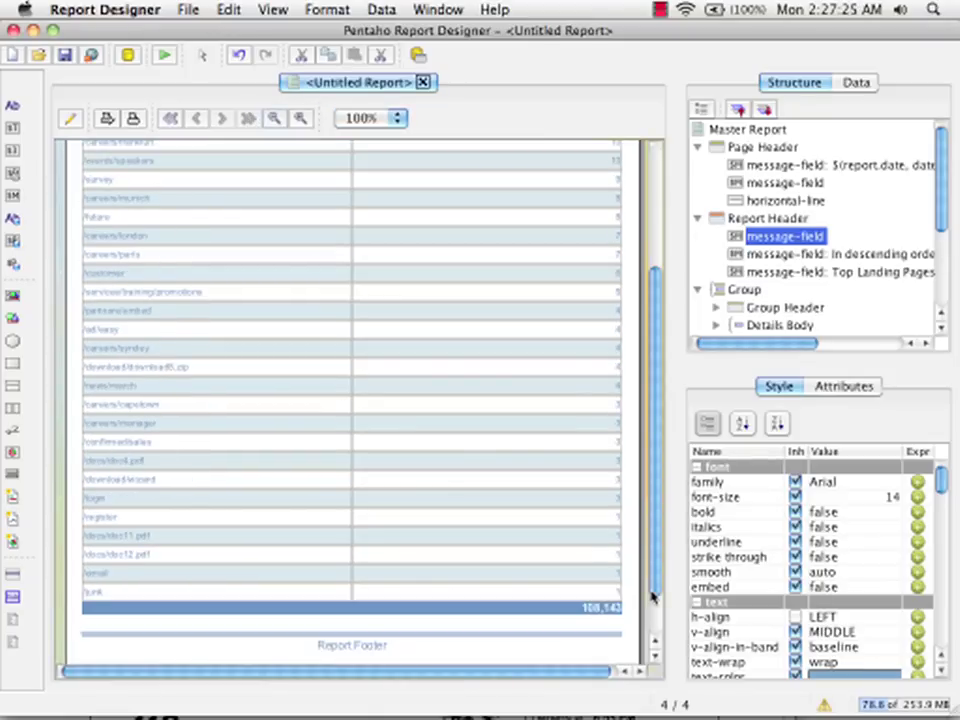
{"action": "left_click_drag", "start_coordinate": [652, 597], "coordinate": [651, 450]}
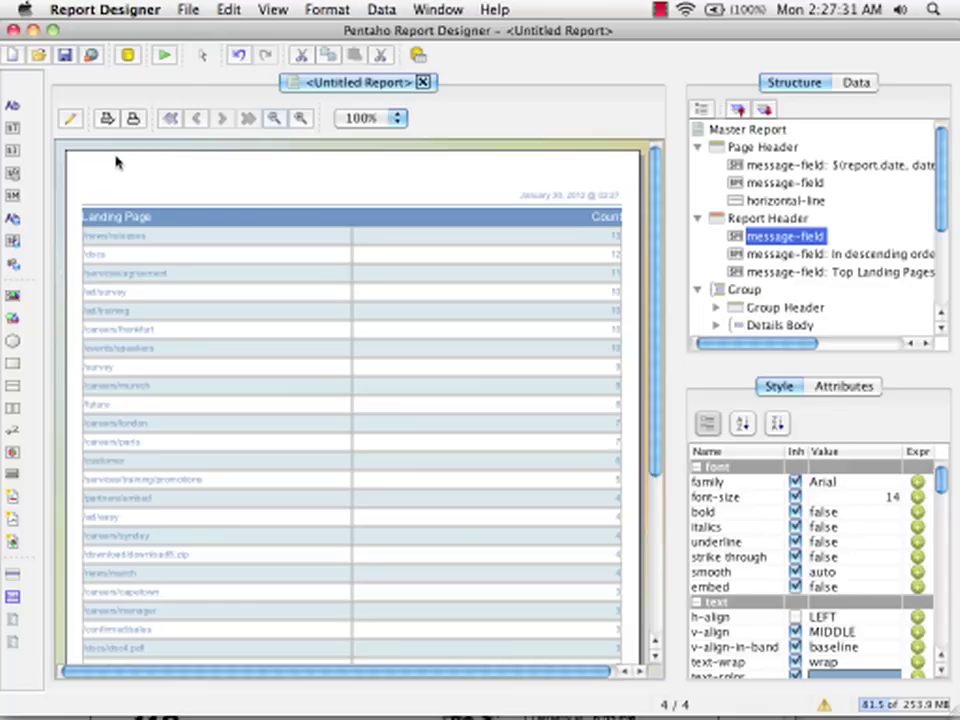
Return to design mode and run the report as a PDF
{"action": "left_click", "coordinate": [70, 118]}
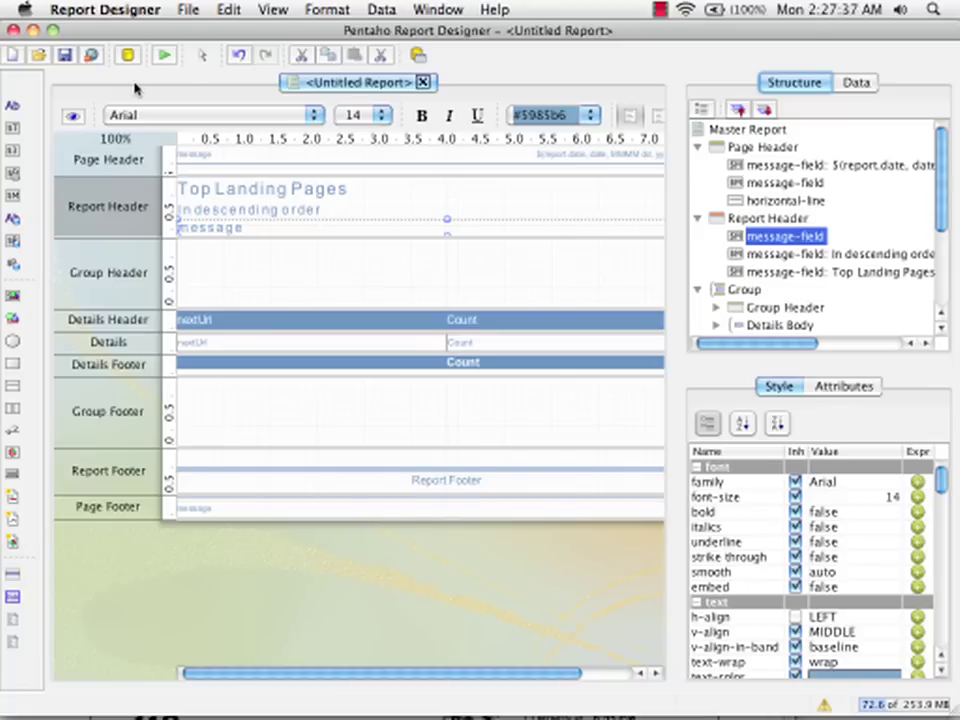
{"action": "left_click", "coordinate": [163, 55]}
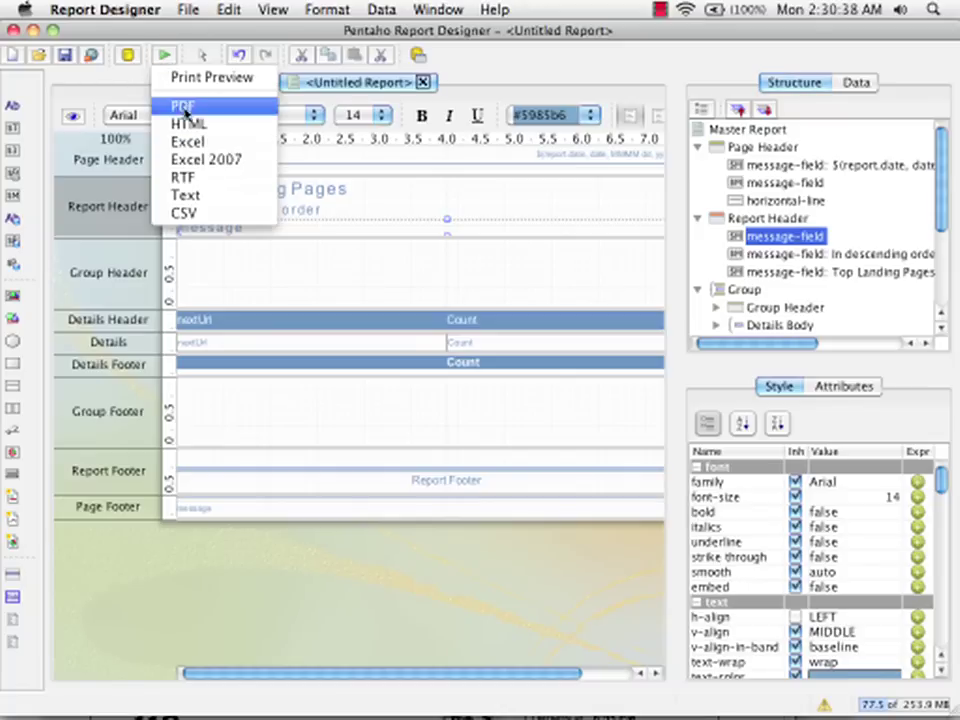
{"action": "left_click", "coordinate": [184, 107]}
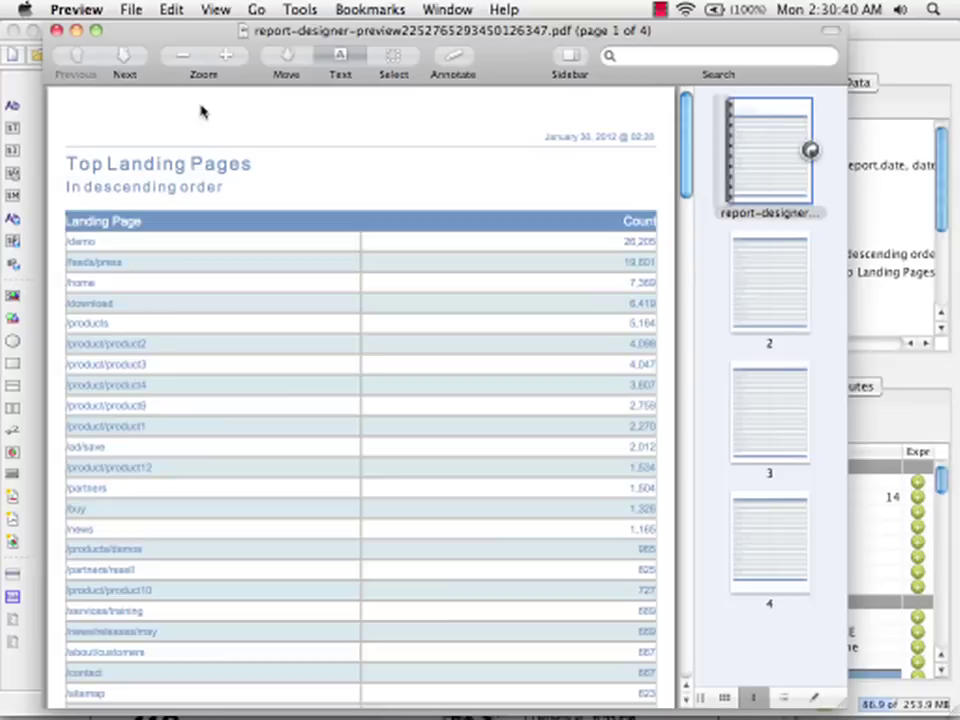